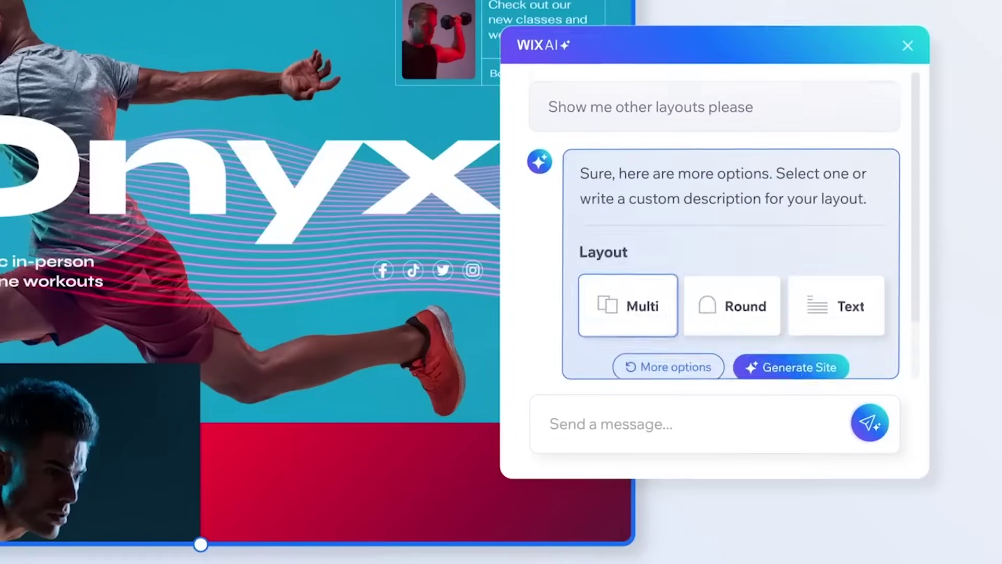
# Step: Choose the Round layout so Wix ADI regenerates the Onyx fitness site
pyautogui.click(747, 313)
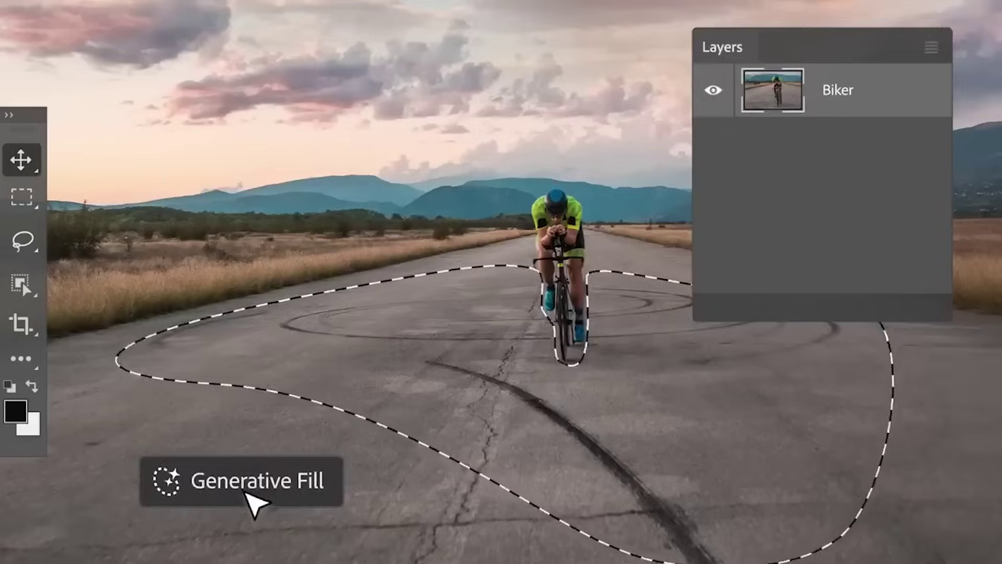
# Step: Generate 'yellow road lines' on the road, then a 'Wet alley at night' and 'Red arrow sign' around the deer
pyautogui.click(461, 437)
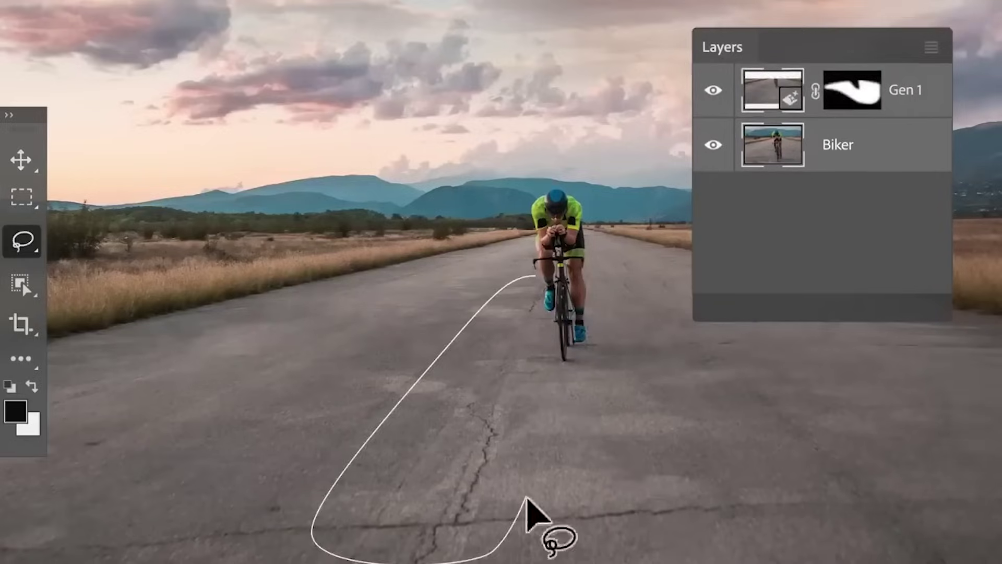
pyautogui.write('yellow road lines')
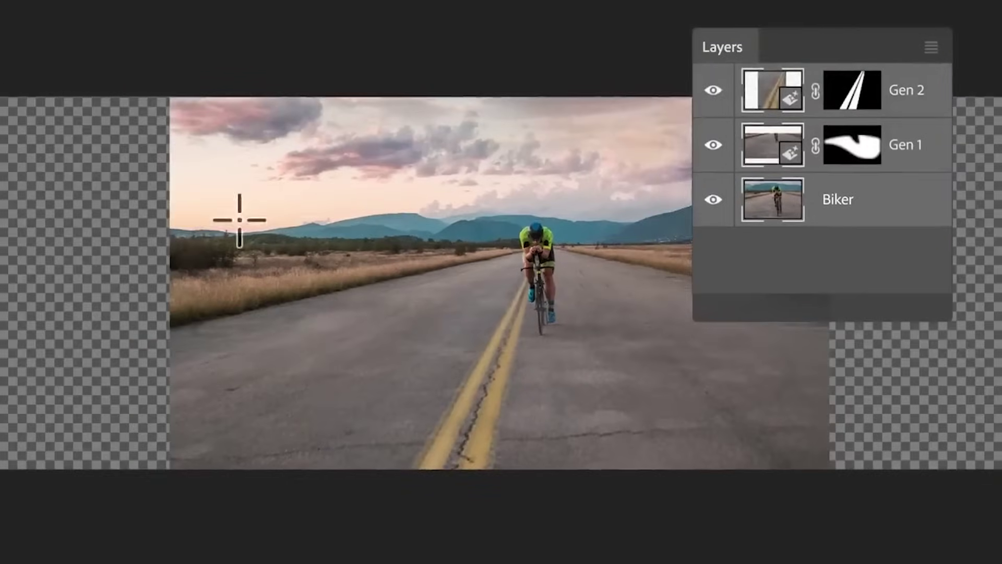
pyautogui.moveTo(122, 198); pyautogui.dragTo(3, 468)
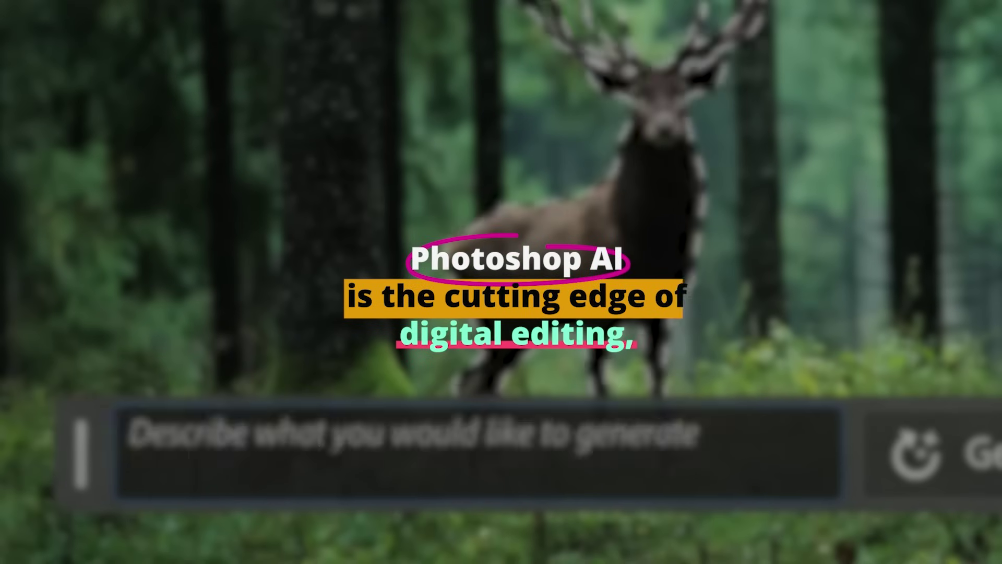
pyautogui.write('Wet alley at nigh')
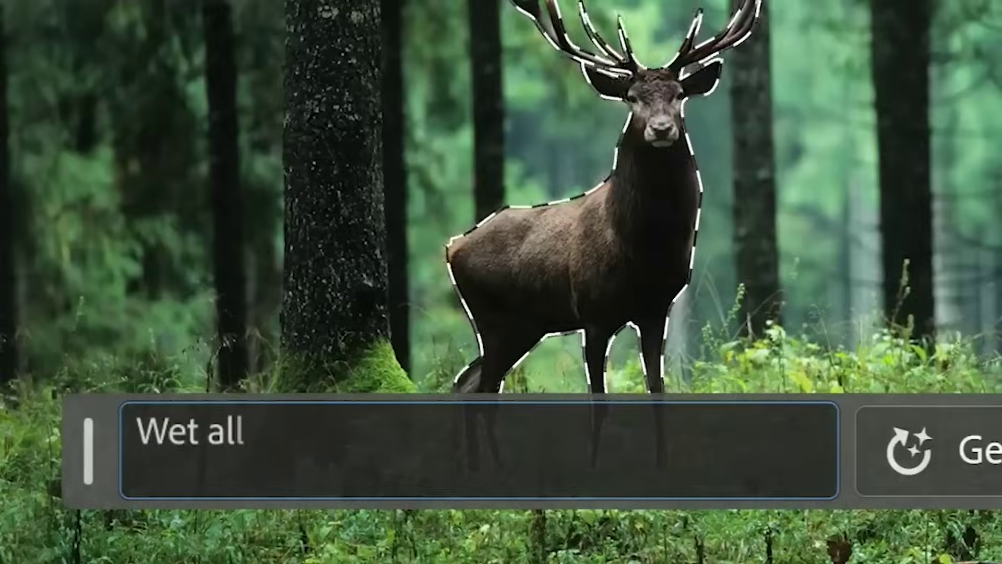
pyautogui.write('t')
pyautogui.click(951, 444)
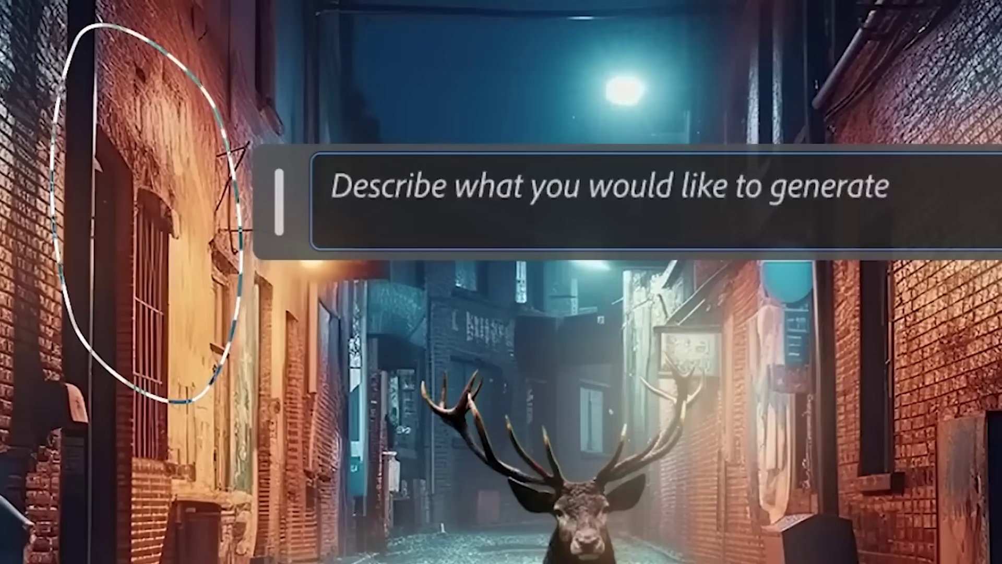
pyautogui.write('Red arrow sign')
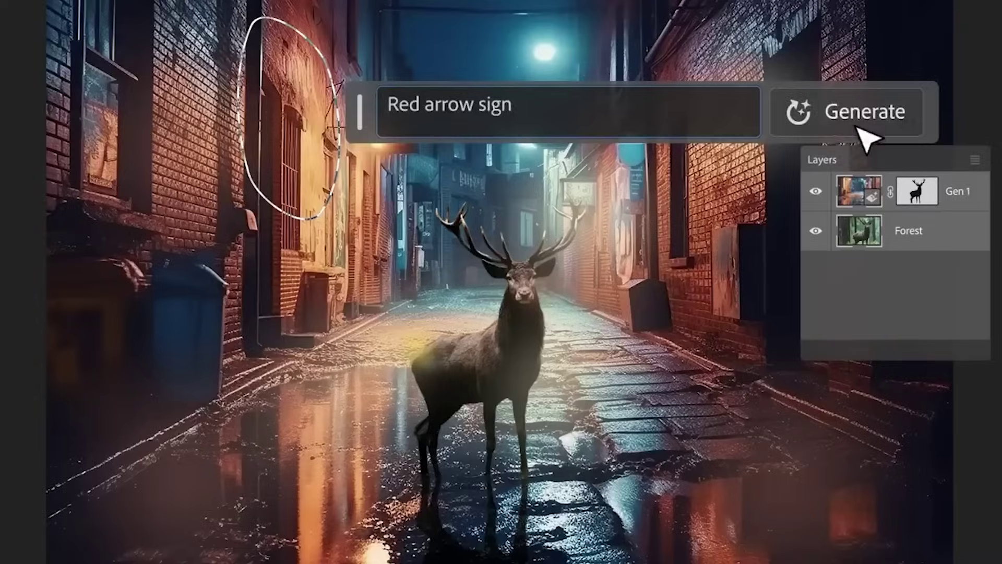
pyautogui.click(856, 125)
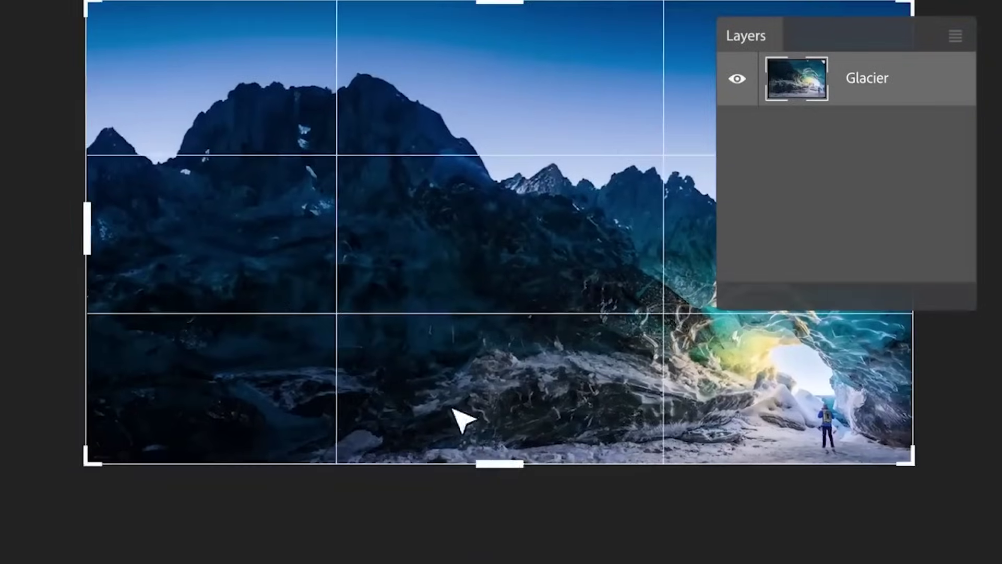
# Step: Extend the glacier photo's canvas downward and fill it with a frozen lake, choosing the third variation
pyautogui.moveTo(499, 465); pyautogui.dragTo(501, 552)
pyautogui.press('Return')
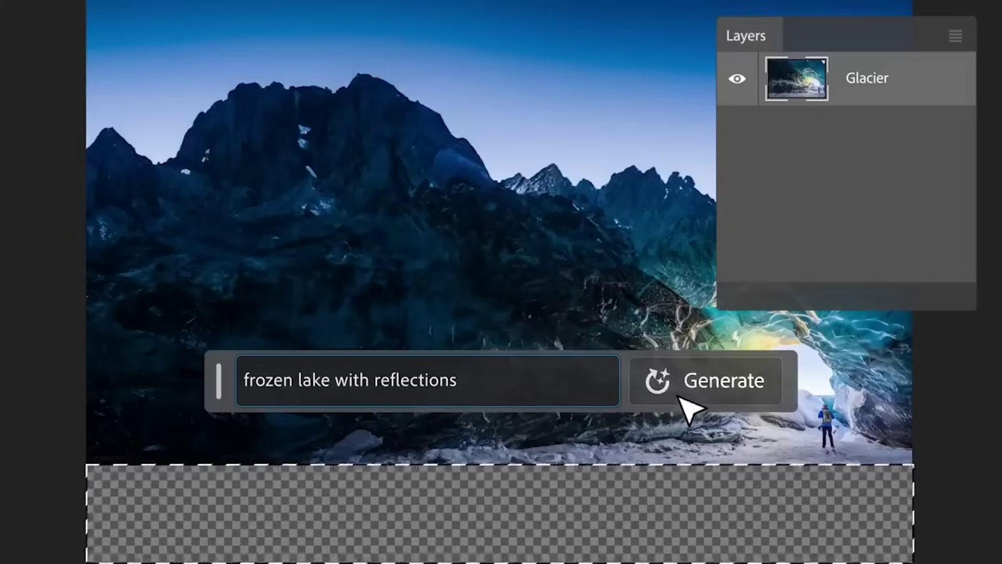
pyautogui.click(681, 399)
pyautogui.click(516, 300)
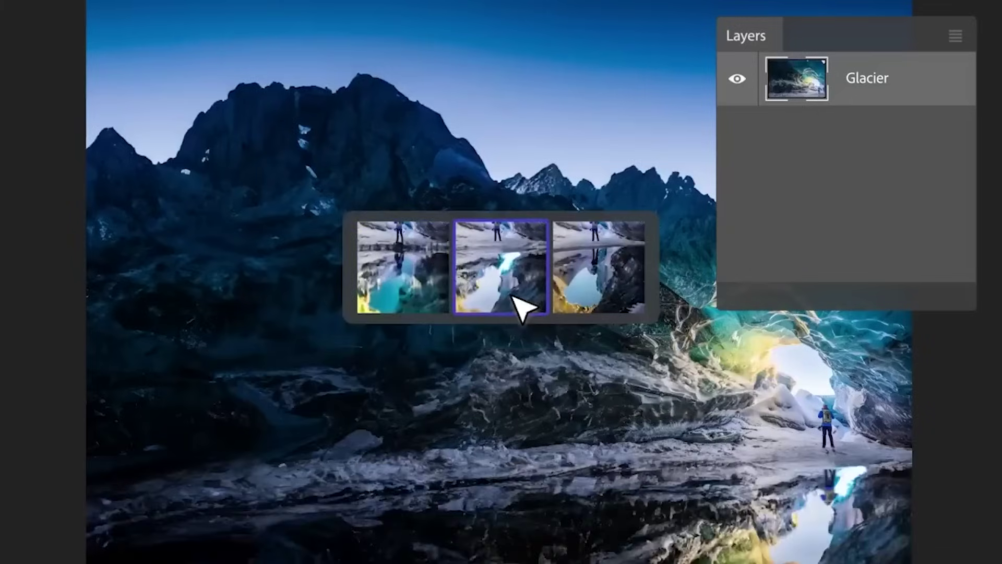
pyautogui.click(601, 308)
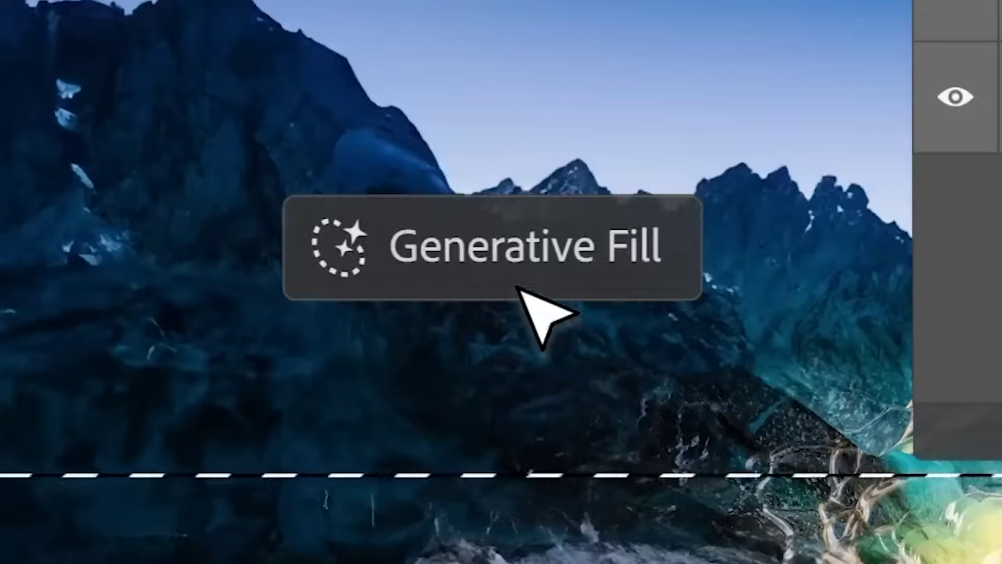
pyautogui.click(524, 226)
pyautogui.write('nor')
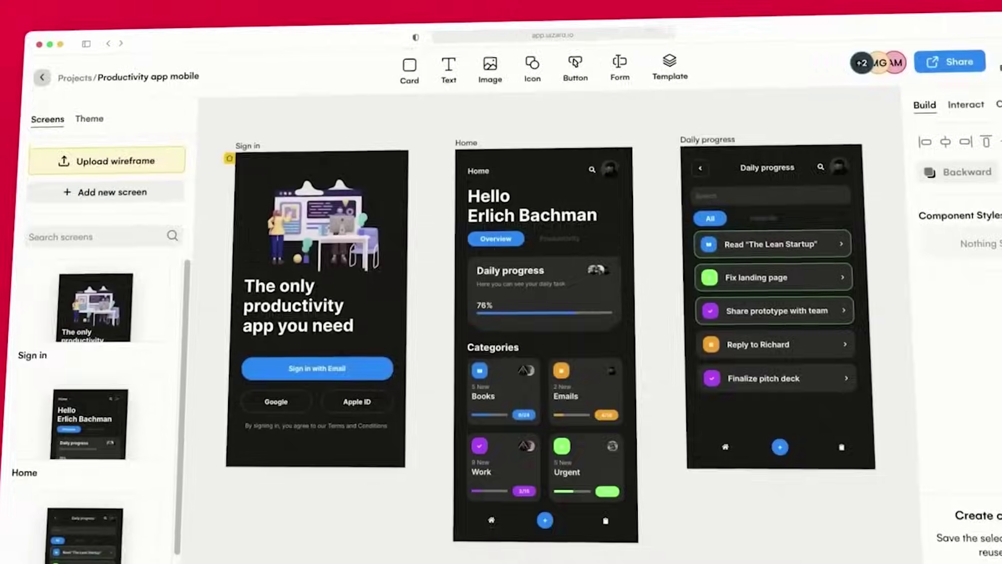
# Step: Turn the wireframe image into a screen, create the 'Easy theme from screenshot' theme, and apply Web app dark
pyautogui.moveTo(821, 413); pyautogui.dragTo(715, 308)
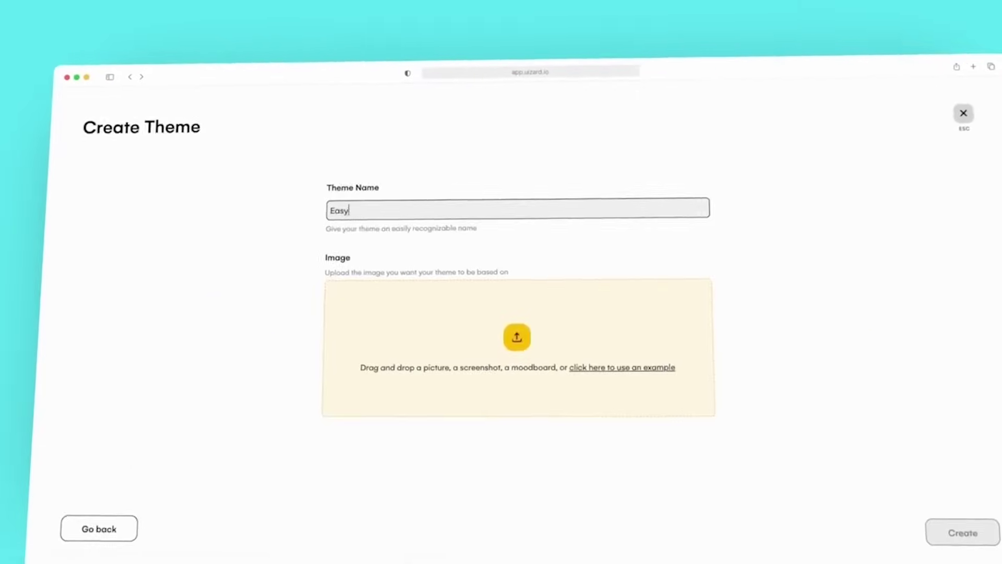
pyautogui.write('theme from screenshot')
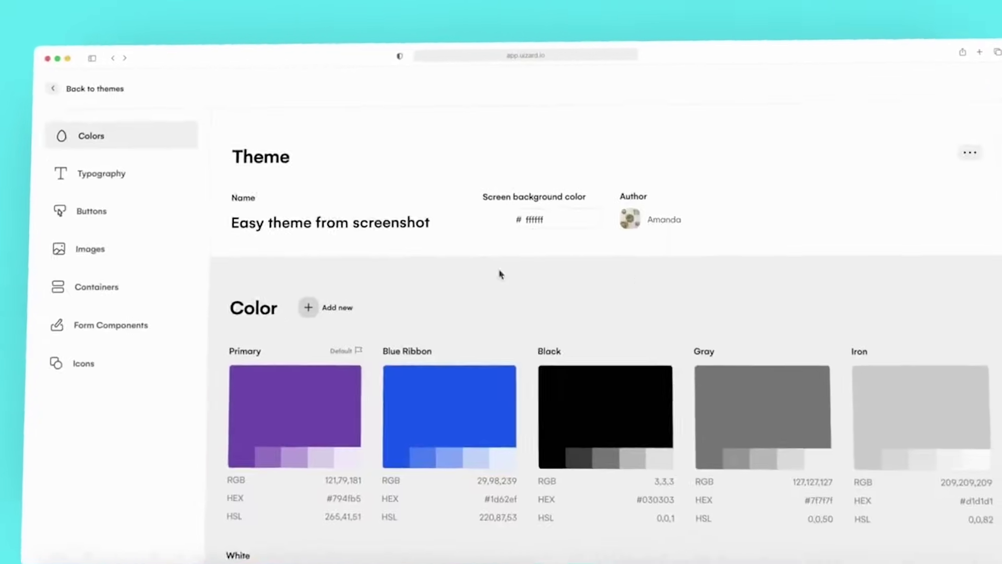
pyautogui.scroll(-5, 499, 273)
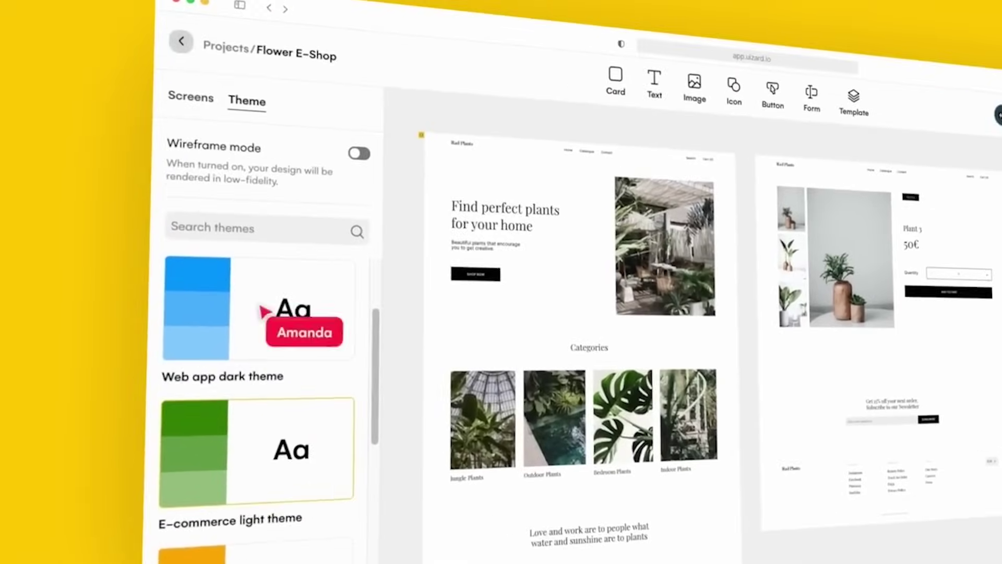
pyautogui.click(241, 290)
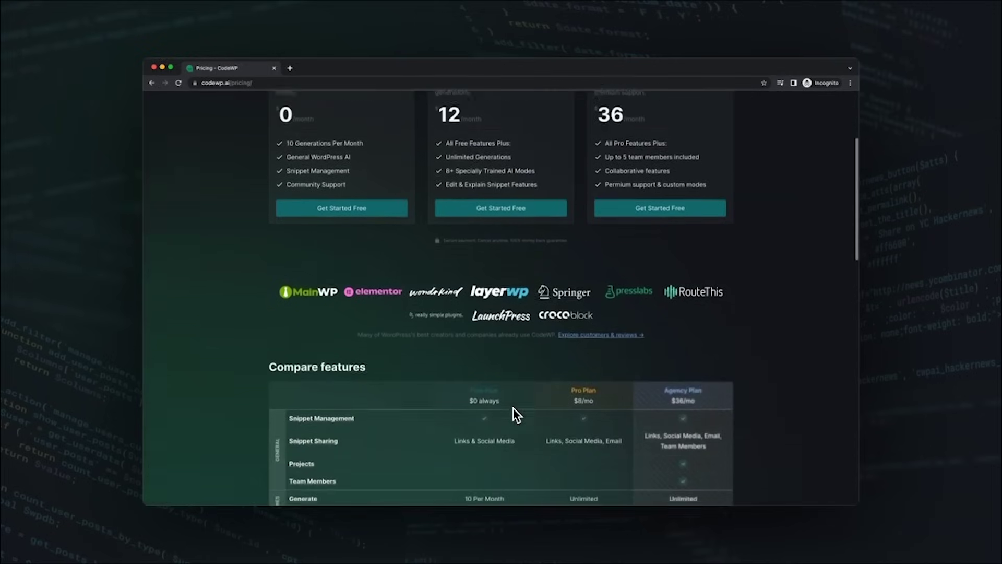
# Step: Search the web for 'how to add country flag to user table in wordpress'
pyautogui.moveTo(478, 298)
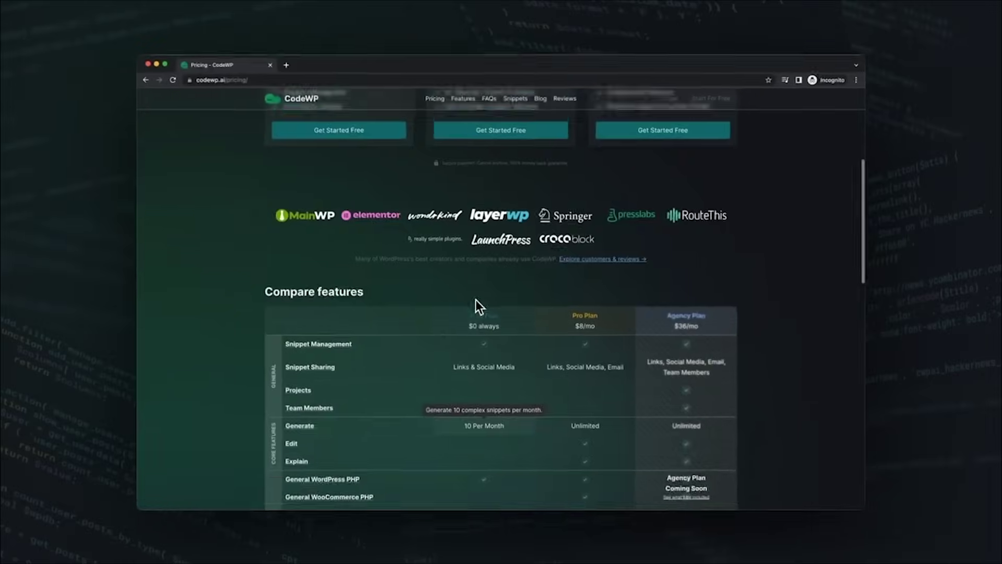
pyautogui.scroll(5, 476, 299)
pyautogui.scroll(3, 476, 299)
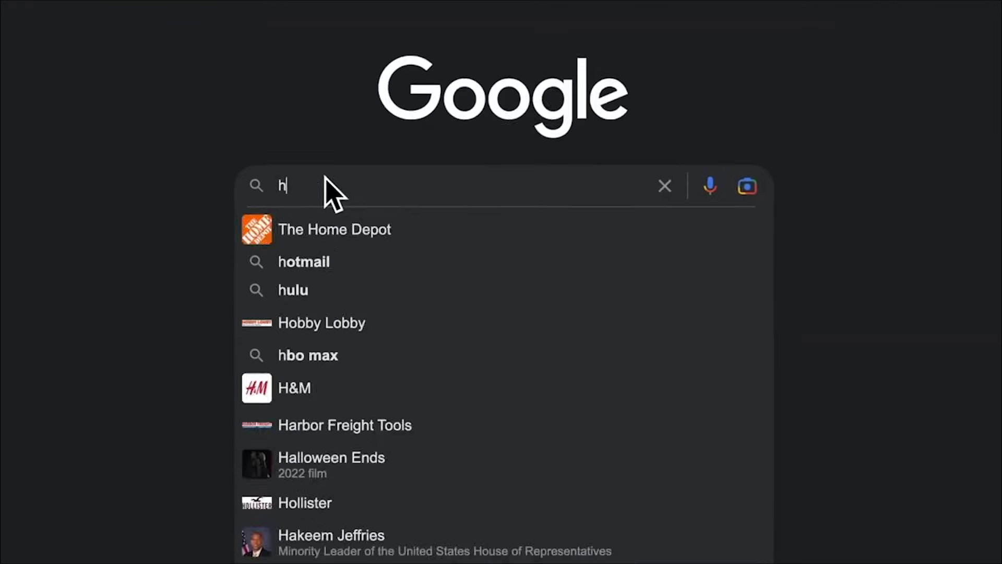
pyautogui.write('ow to add country flag ')
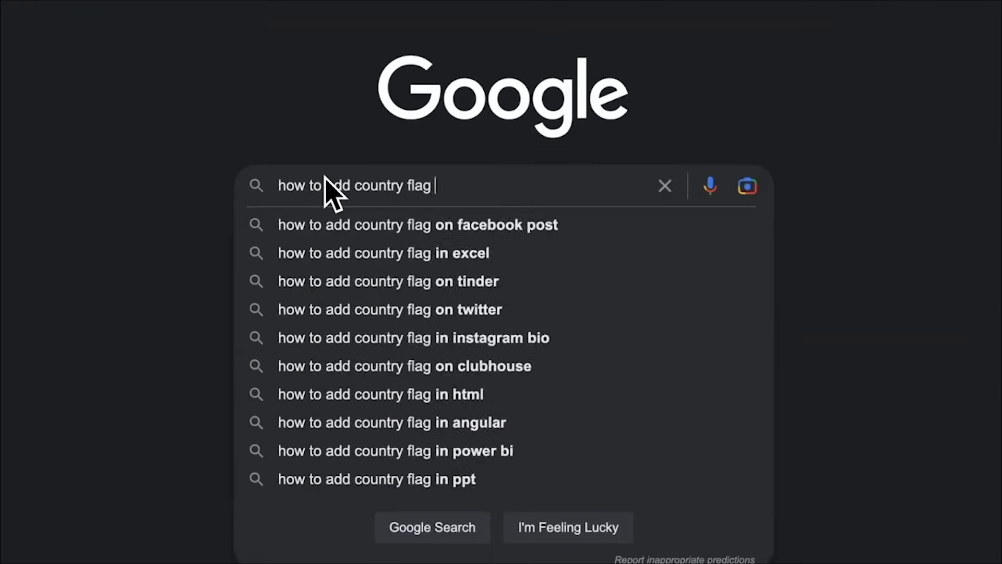
pyautogui.write('to user table in wordpress')
pyautogui.press('Return')
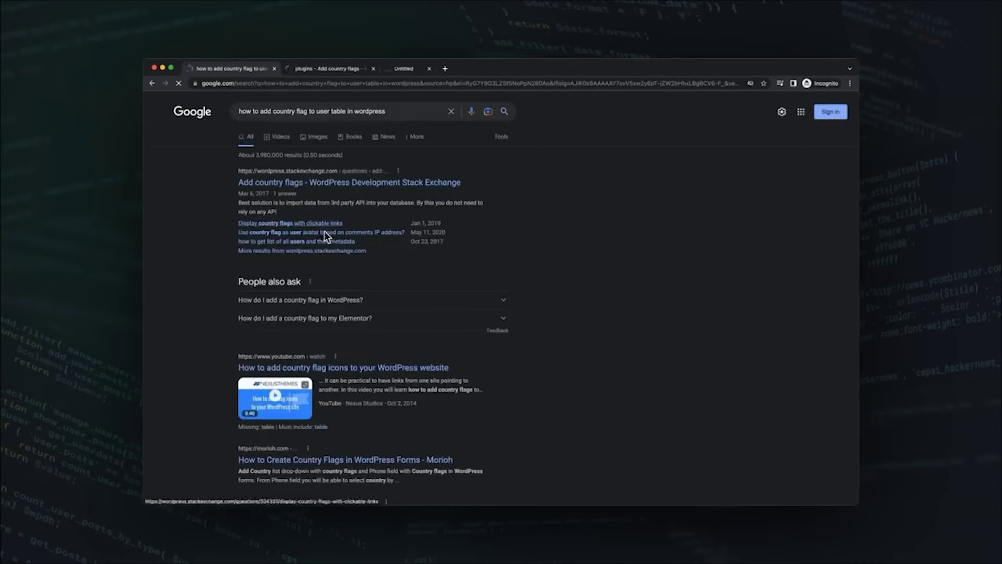
# Step: Glance at the Morioh country-flag article, then close it and the Stack Exchange question tabs
pyautogui.scroll(-3, 303, 313)
pyautogui.click(303, 313)
pyautogui.scroll(-5, 303, 313)
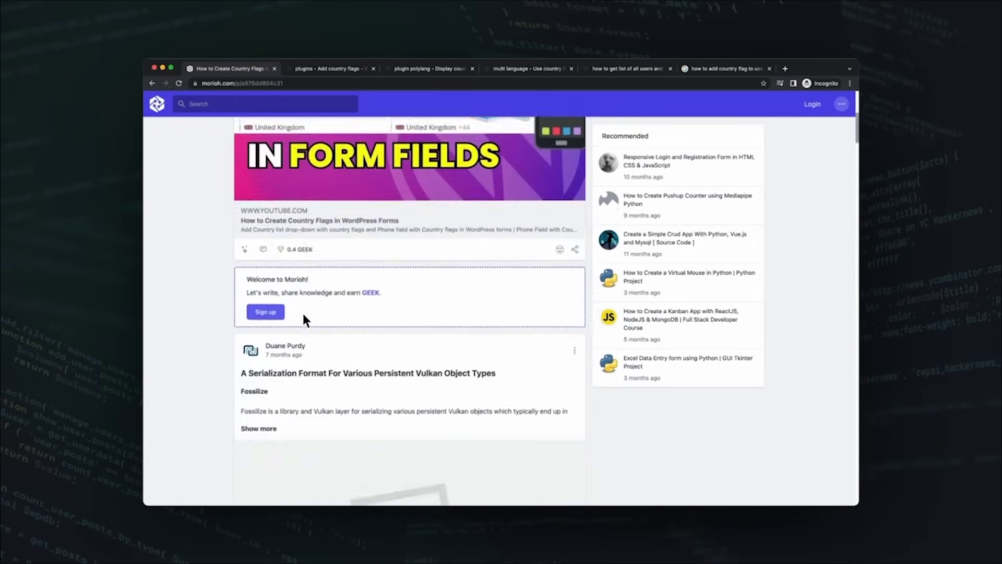
pyautogui.hotkey('ctrl', 'w')
pyautogui.scroll(-5, 304, 319)
pyautogui.hotkey('ctrl', 'w')
pyautogui.scroll(-3, 304, 320)
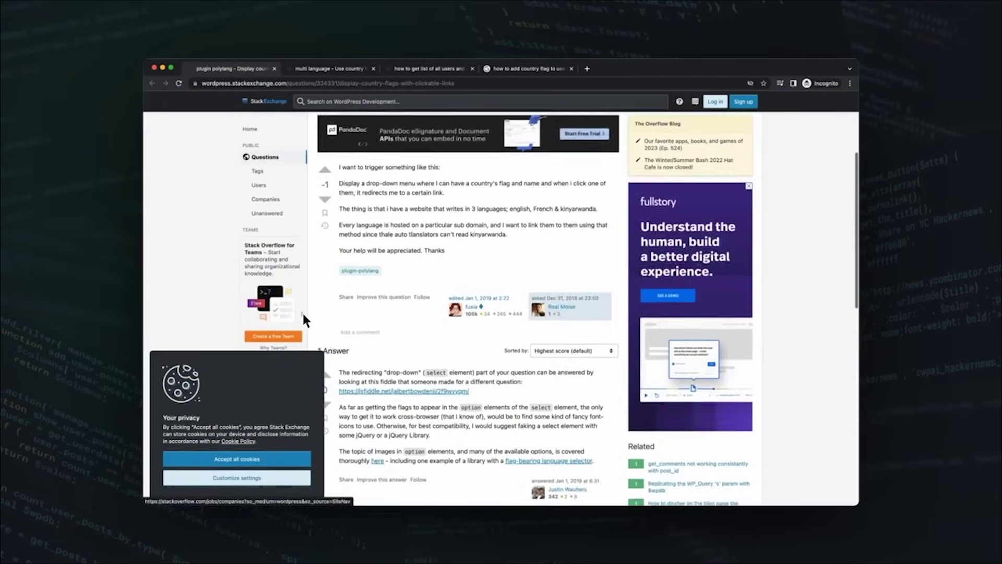
pyautogui.hotkey('ctrl', 'w')
pyautogui.scroll(-10, 305, 319)
pyautogui.hotkey('ctrl', 'w')
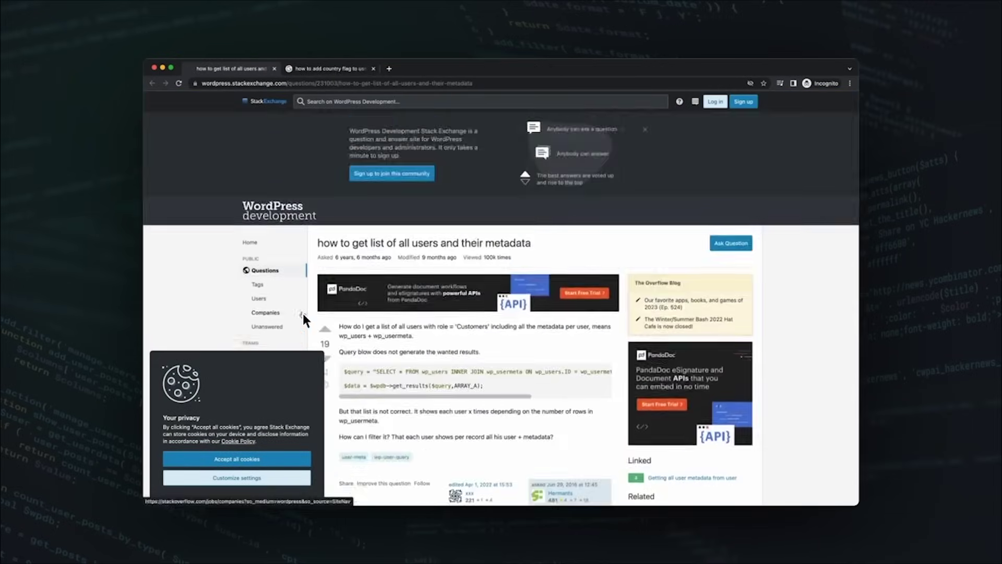
pyautogui.scroll(-3, 305, 319)
pyautogui.hotkey('ctrl', 'w')
pyautogui.scroll(-10, 304, 320)
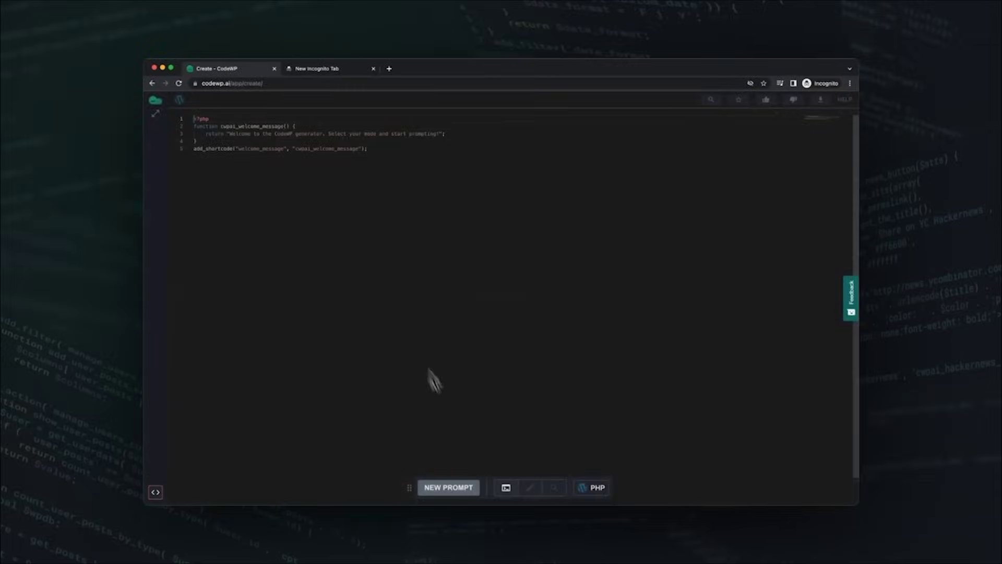
# Step: Rate the generated user-location snippet with a star and thumbs-up, then import it into WordPress Code Snippets
pyautogui.click(463, 474)
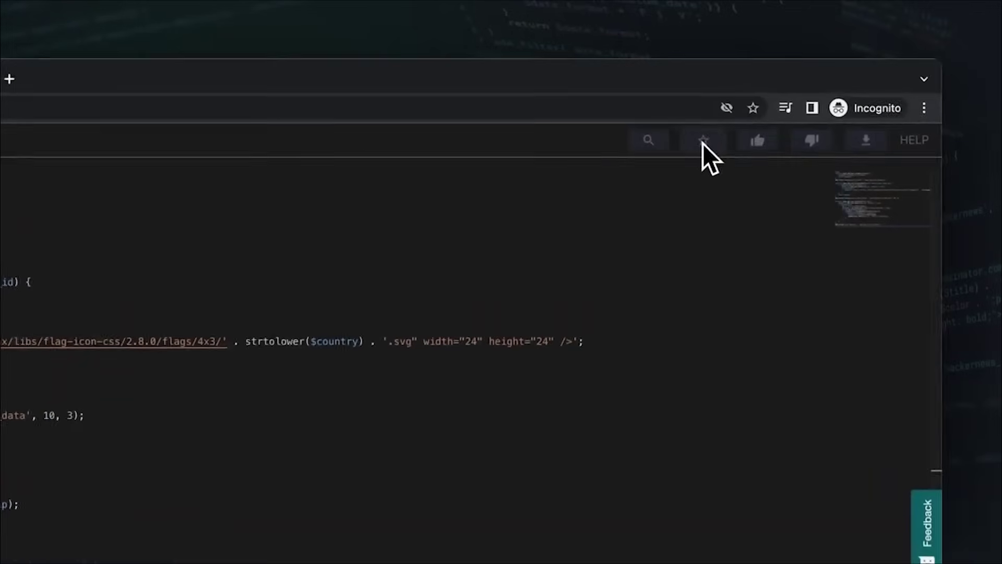
pyautogui.click(703, 143)
pyautogui.click(759, 146)
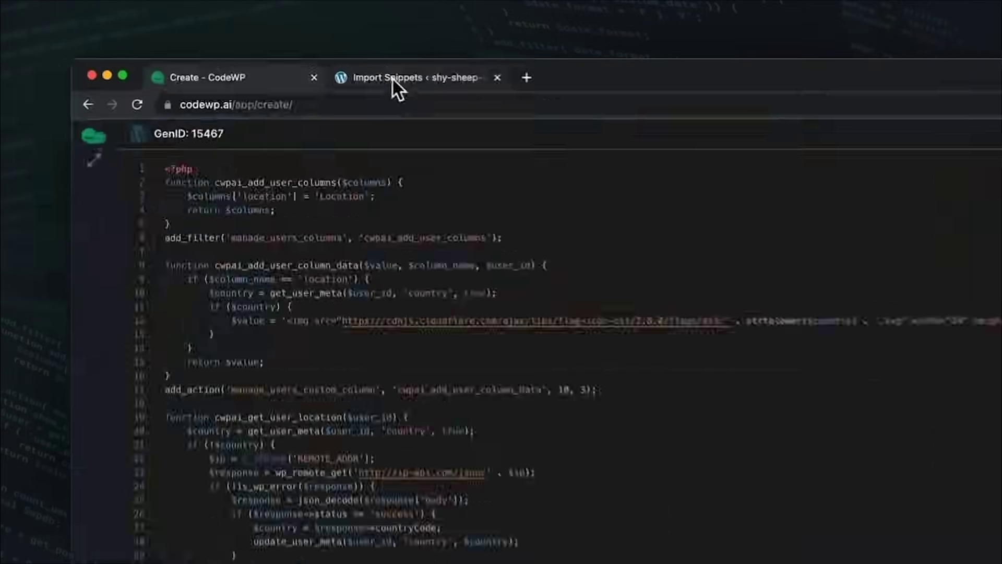
pyautogui.click(393, 78)
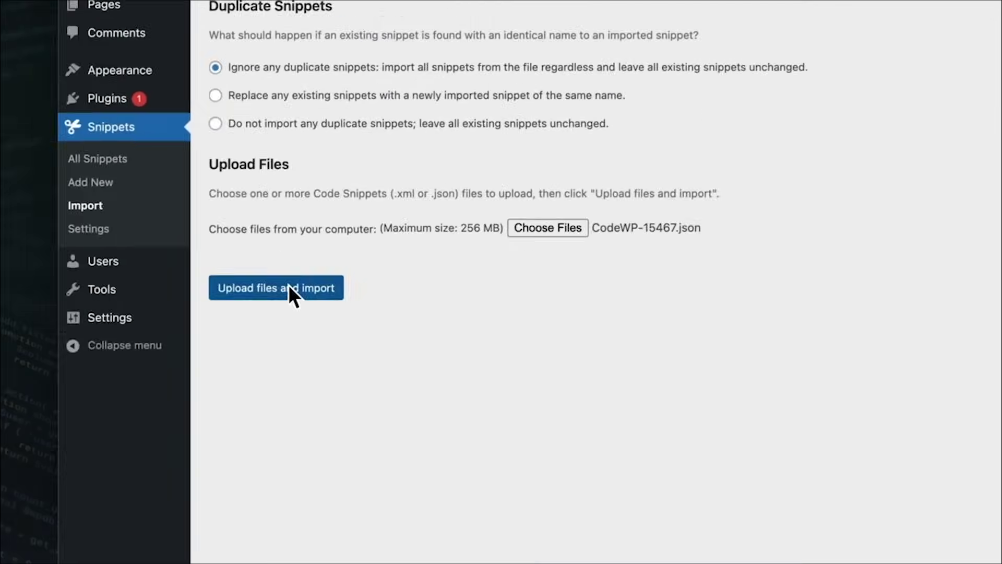
pyautogui.click(258, 305)
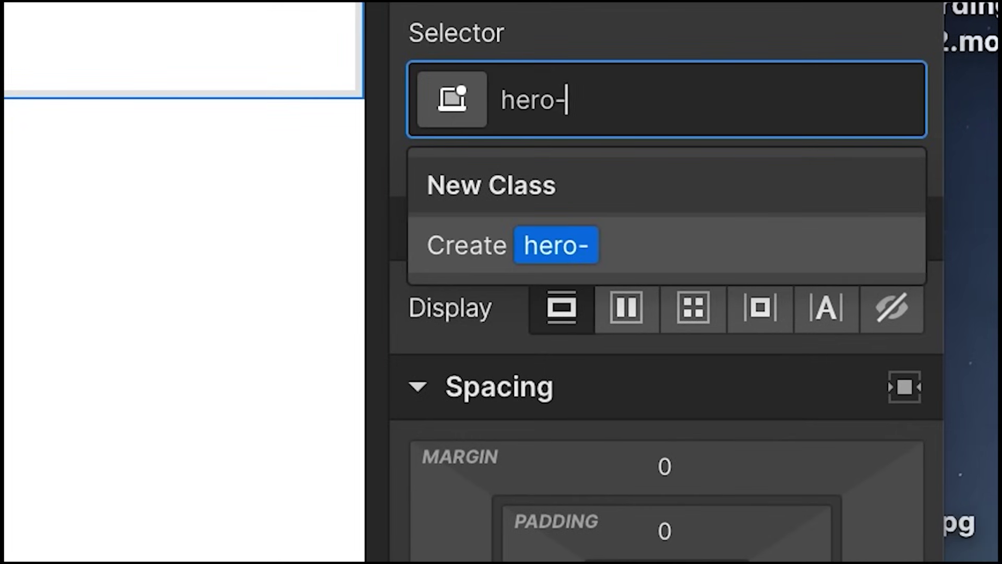
# Step: Apply the new hero-section class and set flex Align to center to centre Blue-Card vertically
pyautogui.press('Return')
pyautogui.scroll(-15, 730, 334)
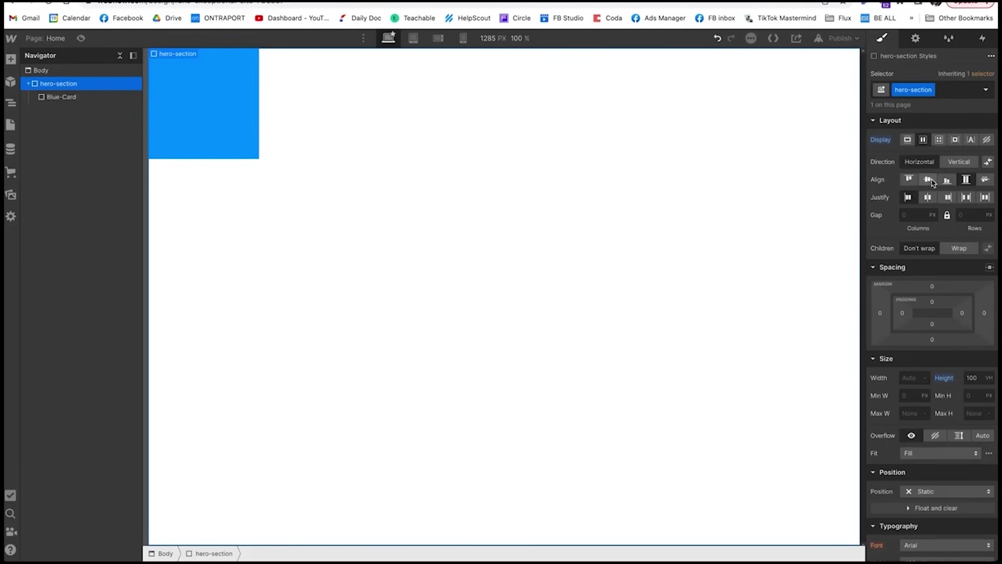
pyautogui.click(933, 181)
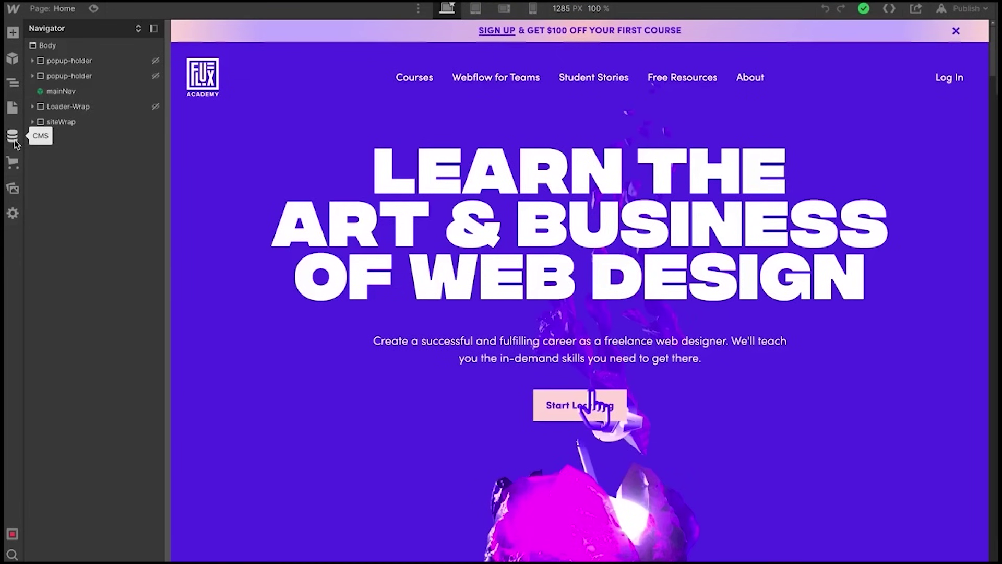
# Step: Open the CMS collections and filter the live resources page to Web Design courses
pyautogui.click(13, 137)
pyautogui.scroll(-10, 119, 115)
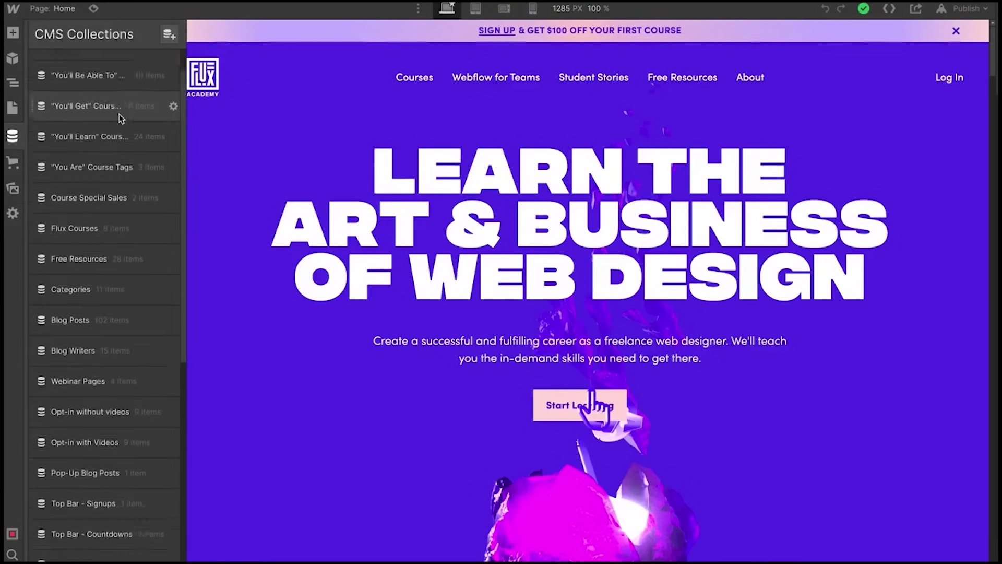
pyautogui.scroll(-1, 121, 119)
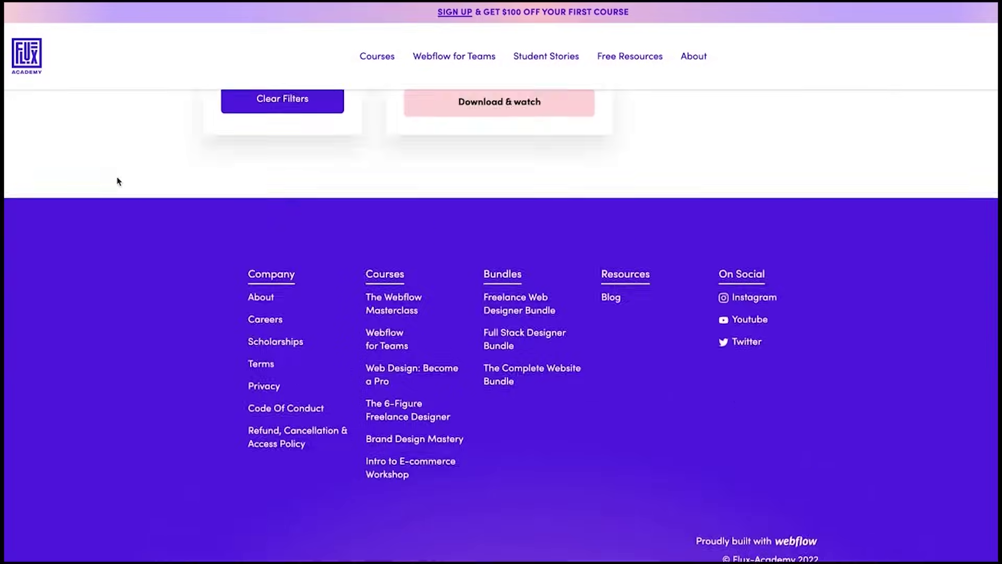
pyautogui.scroll(10, 116, 179)
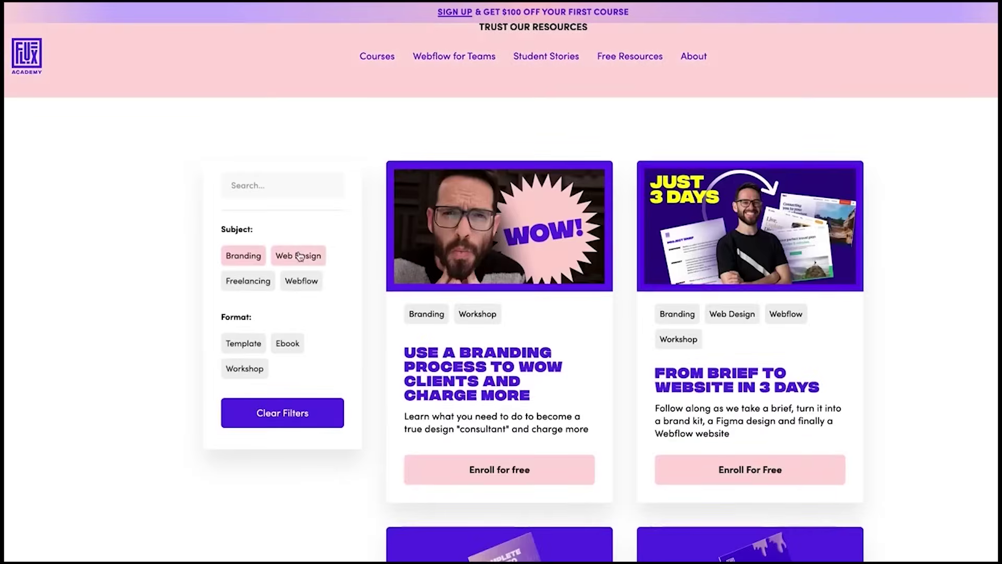
pyautogui.click(299, 256)
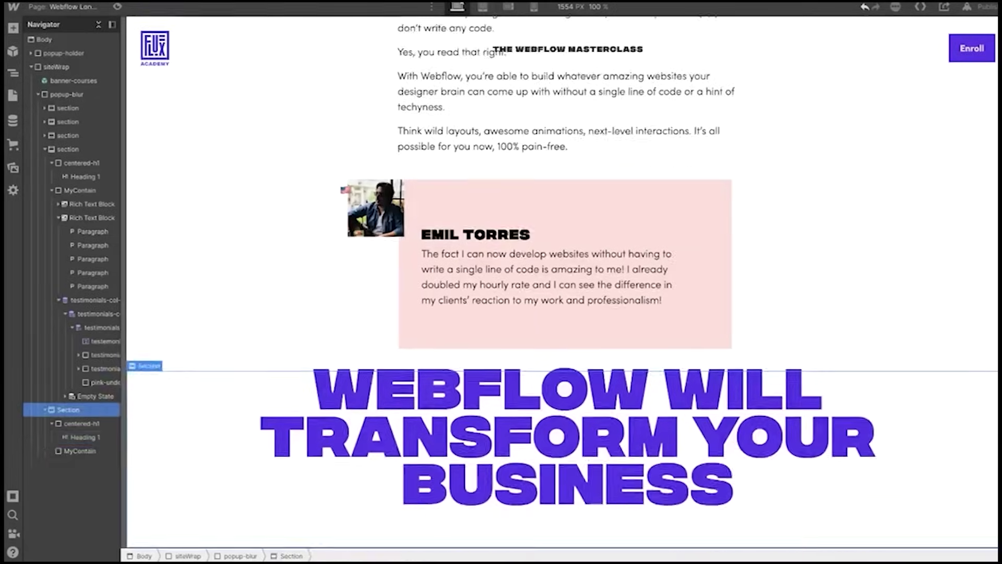
# Step: Duplicate the closing text block with Ctrl+D and show the publish destination options
pyautogui.scroll(-2, 503, 491)
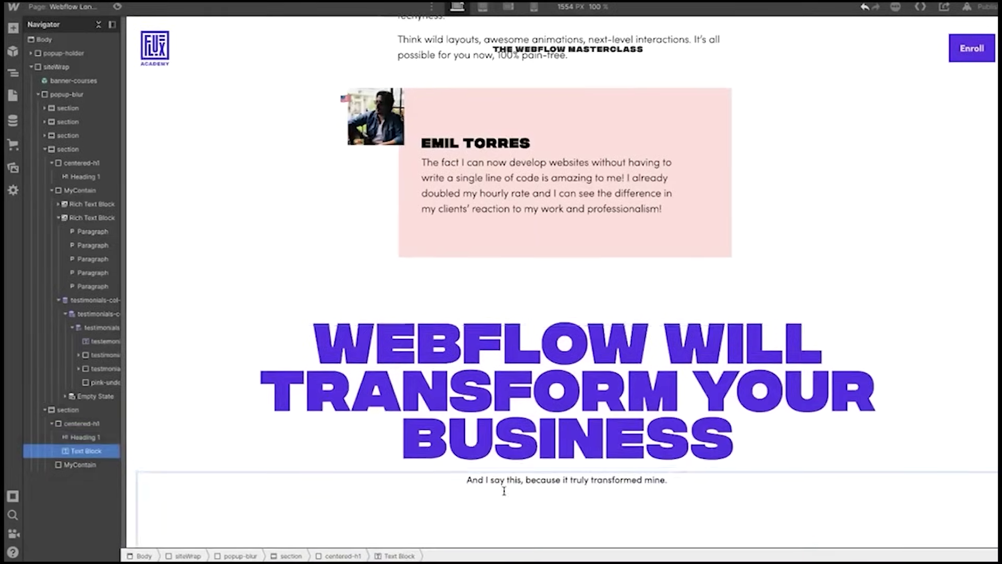
pyautogui.hotkey('ctrl', 'd')
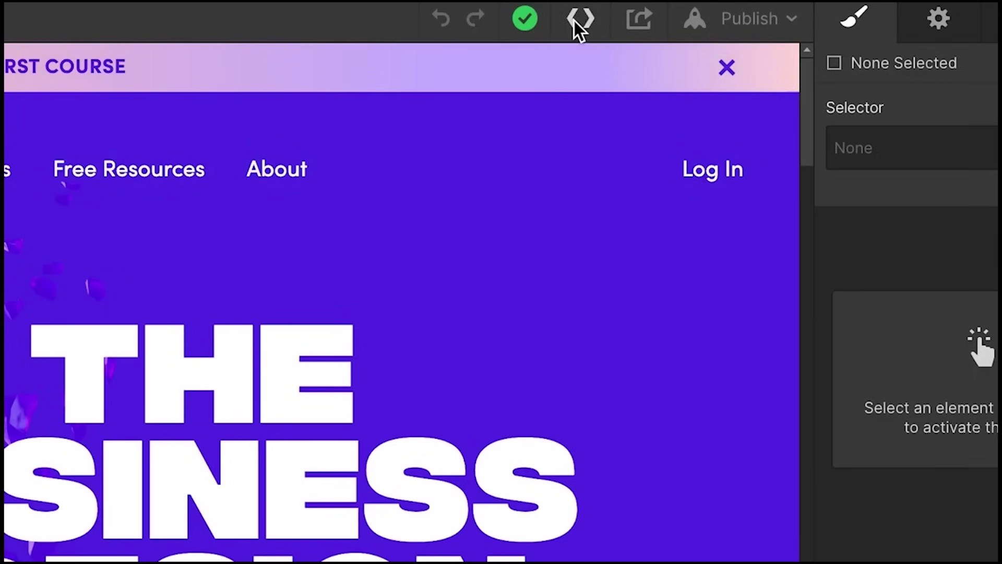
pyautogui.click(770, 23)
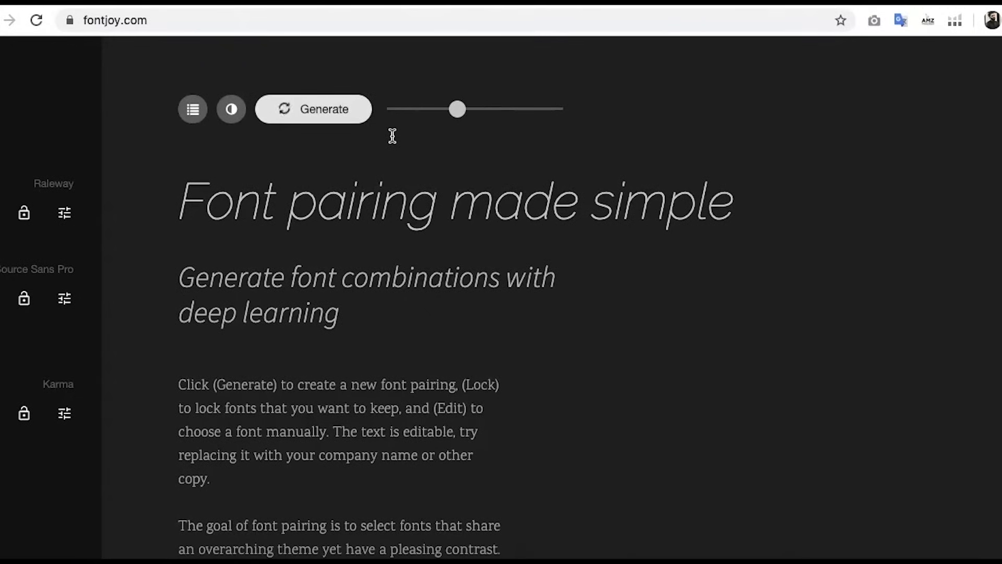
# Step: Set the contrast slider to its highest and generate a new high-contrast font pairing
pyautogui.press('space')
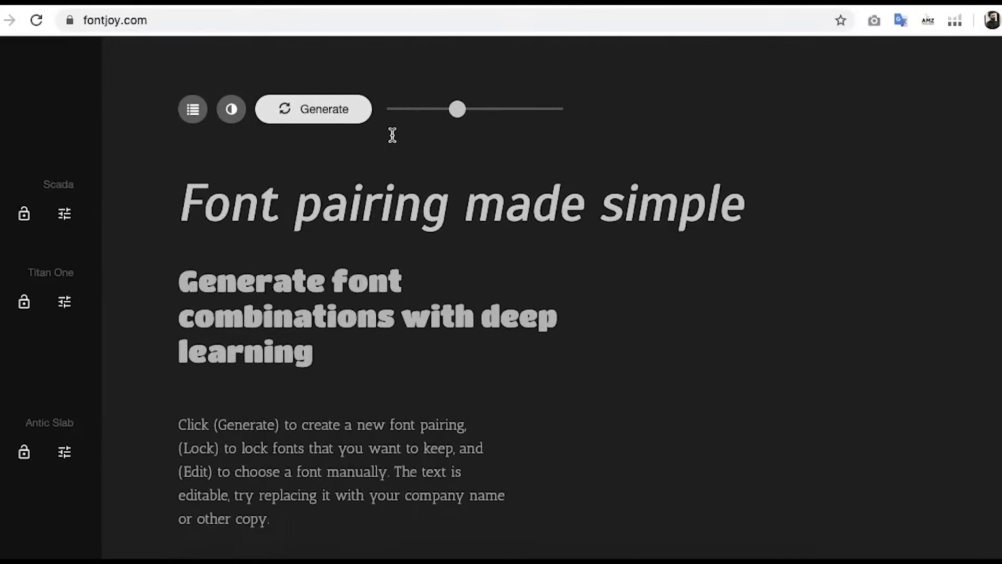
pyautogui.moveTo(401, 109); pyautogui.dragTo(394, 110)
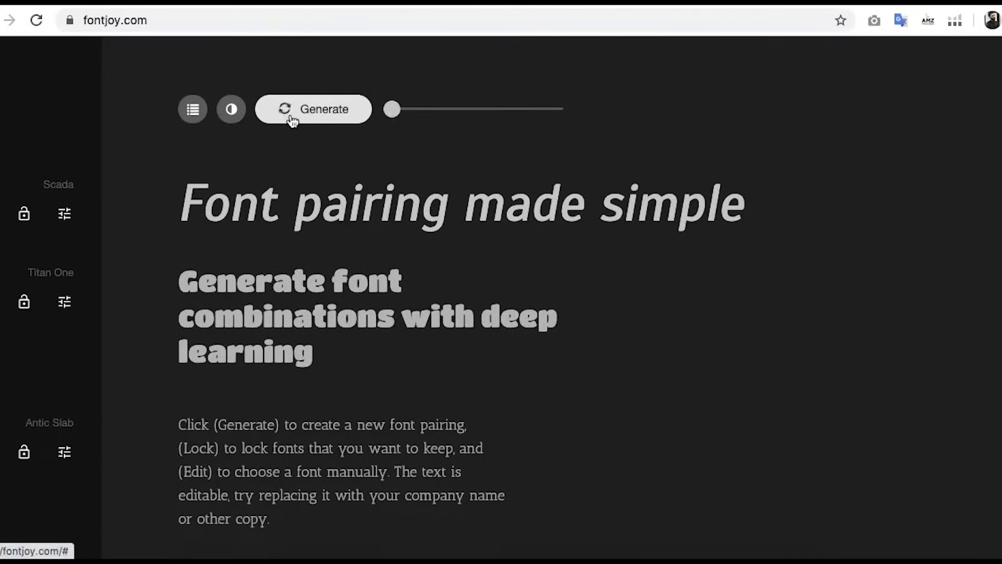
pyautogui.click(291, 115)
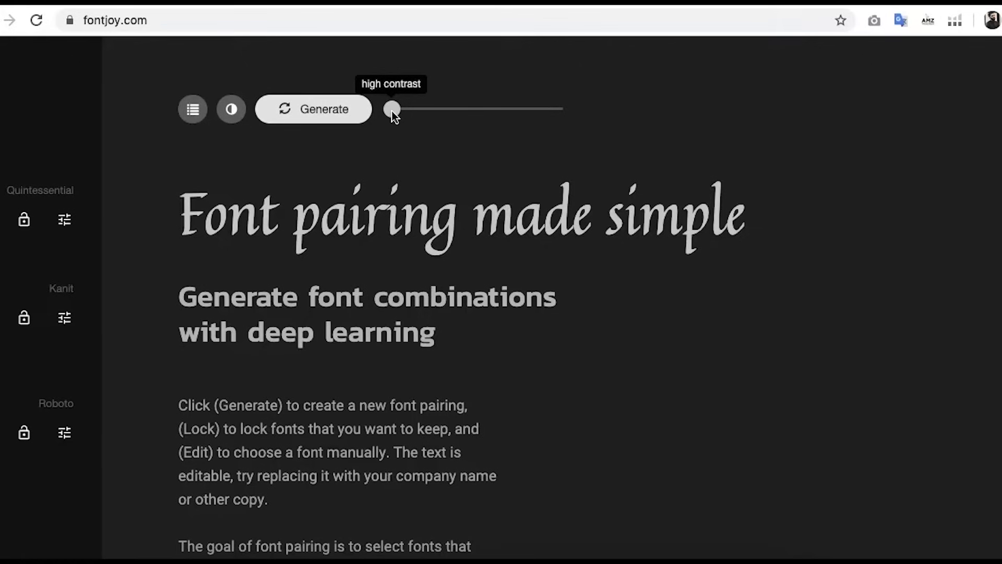
# Step: Edit the Quintessential headline text and browse alternative fonts for the Montserrat subheading
pyautogui.moveTo(186, 204); pyautogui.dragTo(750, 208)
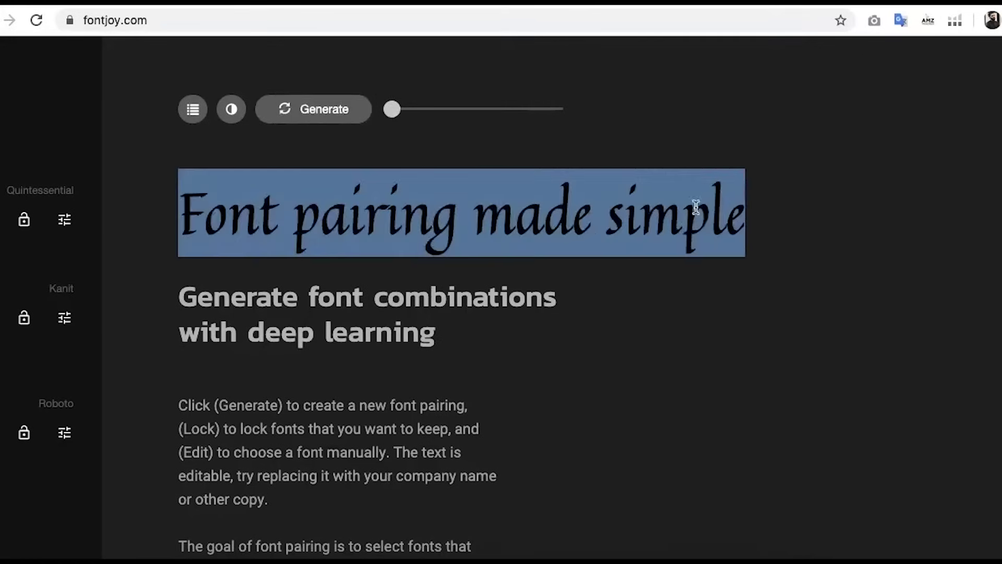
pyautogui.click(197, 219)
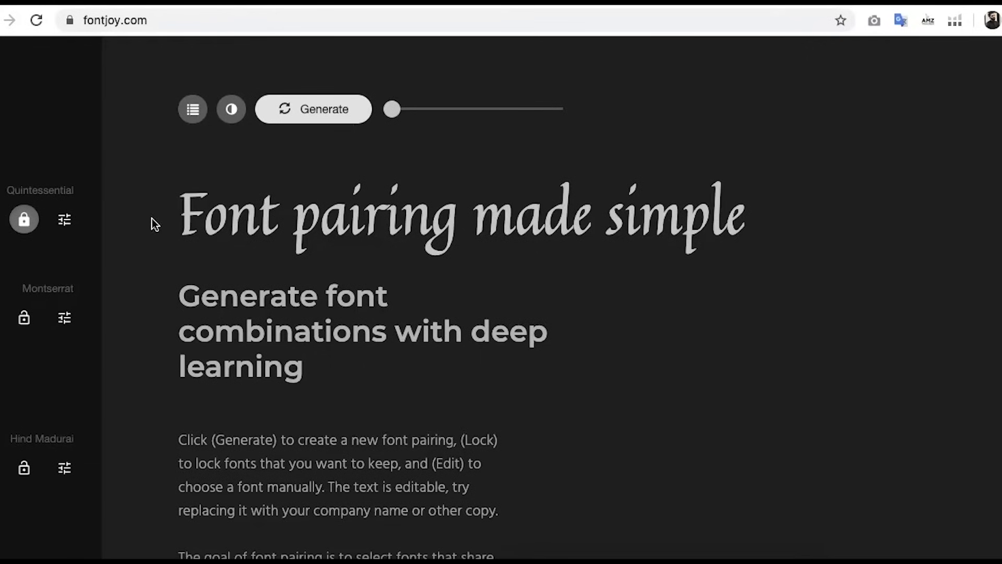
pyautogui.click(65, 322)
pyautogui.scroll(-10, 578, 313)
pyautogui.scroll(-10, 577, 313)
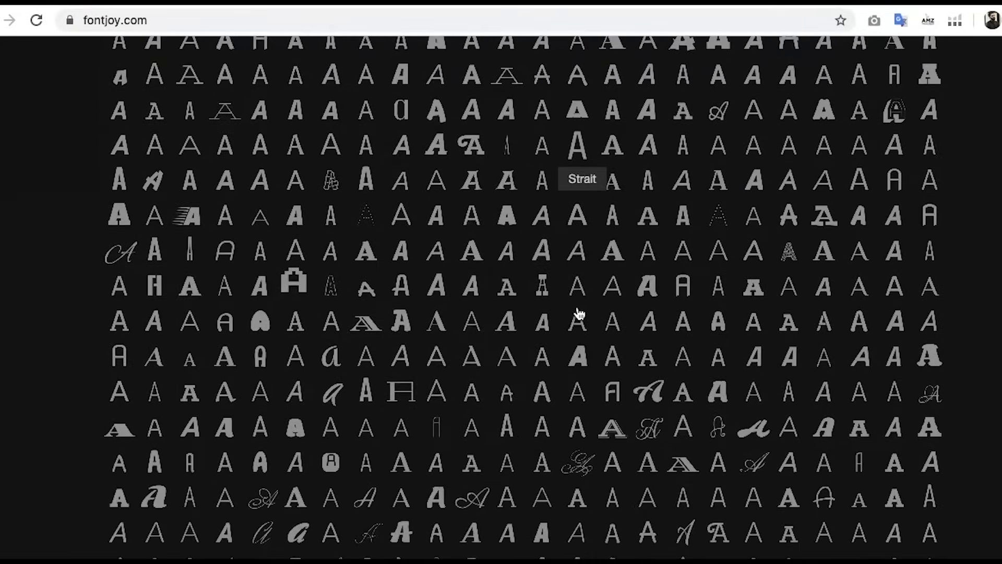
pyautogui.scroll(-10, 579, 313)
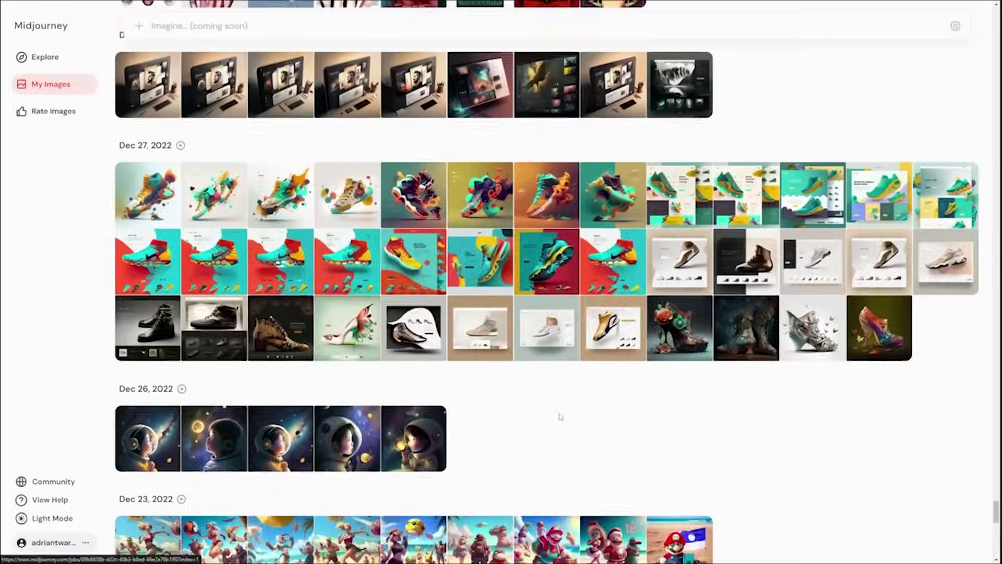
# Step: Inspect the shoe website image and its prompt enlarged, then close the preview
pyautogui.click(680, 194)
pyautogui.moveTo(792, 82); pyautogui.dragTo(893, 94)
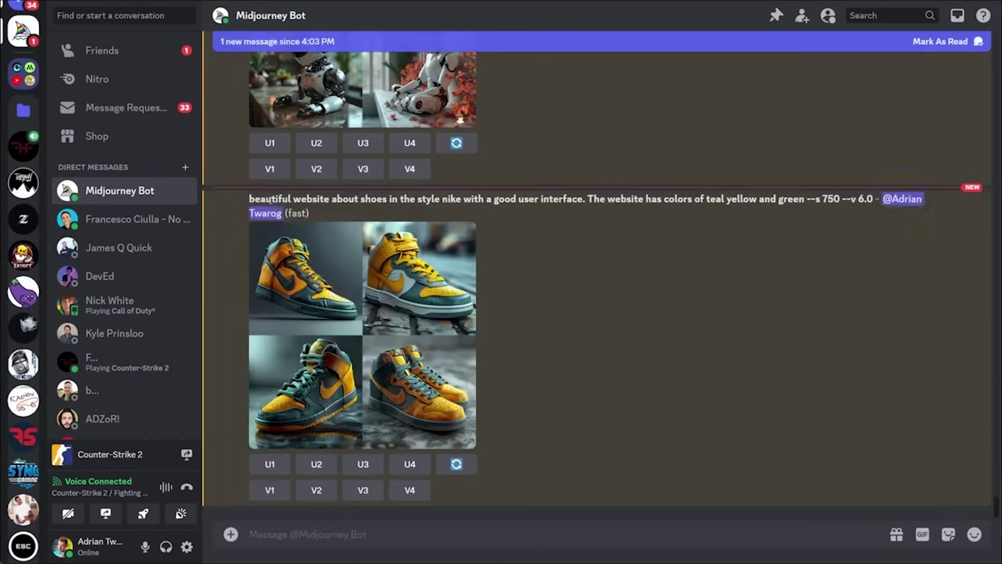
pyautogui.moveTo(270, 200); pyautogui.dragTo(542, 200)
pyautogui.click(606, 267)
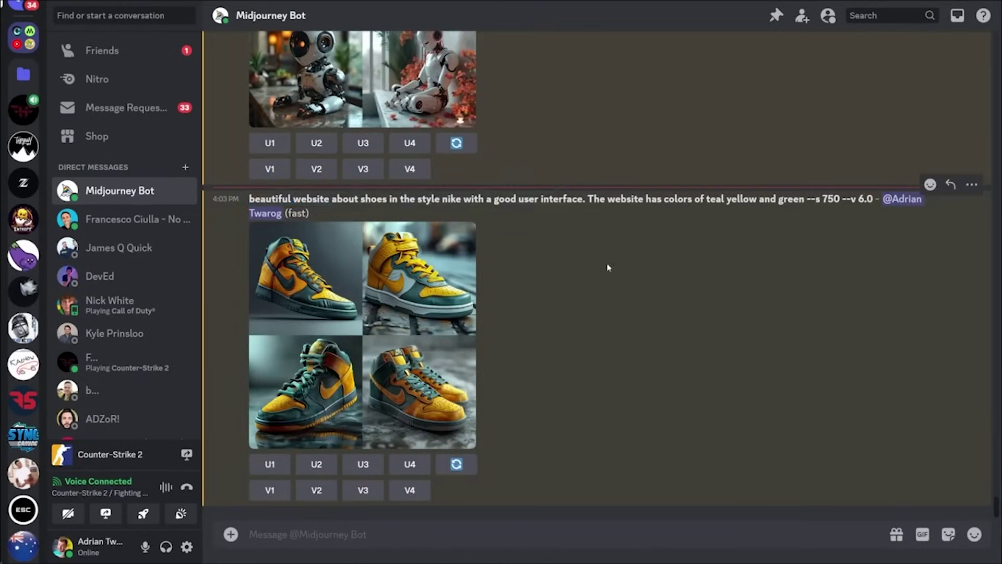
pyautogui.click(377, 315)
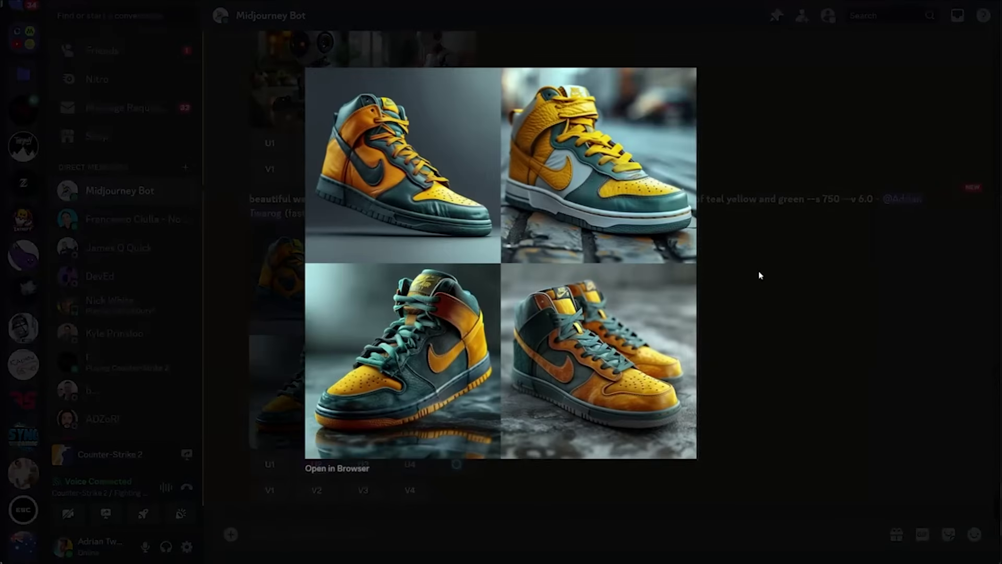
pyautogui.click(762, 287)
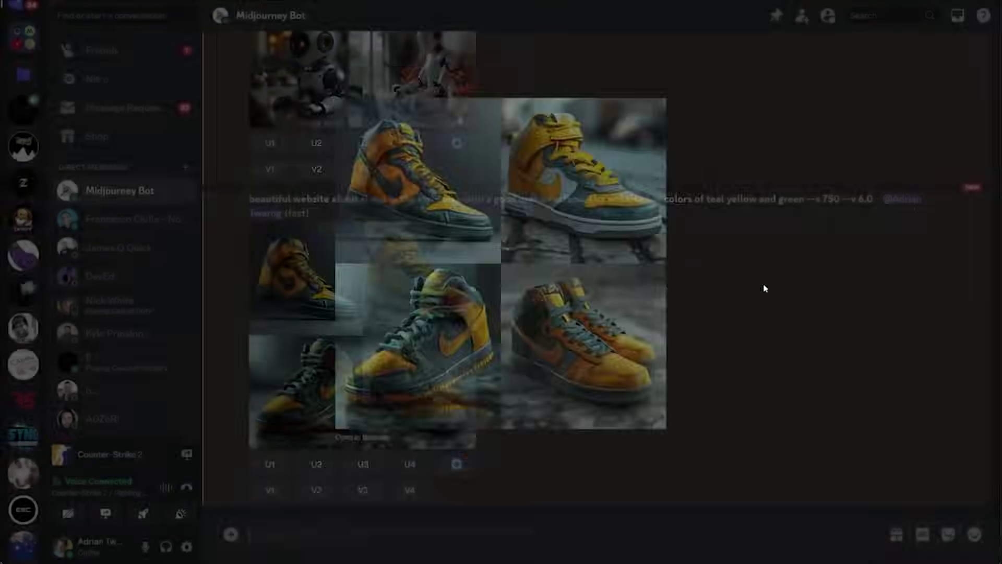
# Step: Run /imagine with 'a beautiful website with great ui and ux --s 750 --v 6.0'
pyautogui.write('/imagine')
pyautogui.press('Tab')
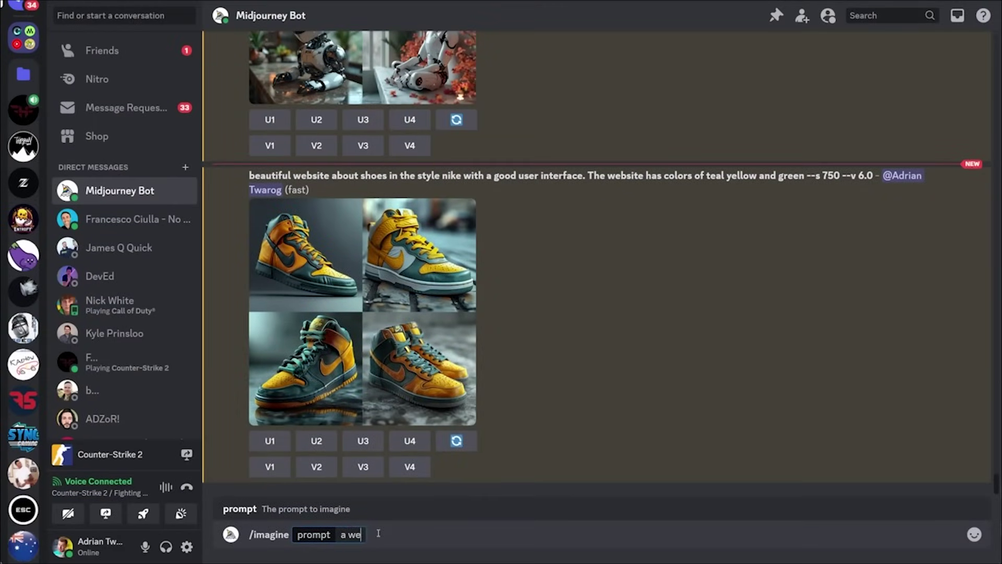
pyautogui.write('a beautiful website with great ui and ux --s 750 --v 6.0')
pyautogui.press('Return')
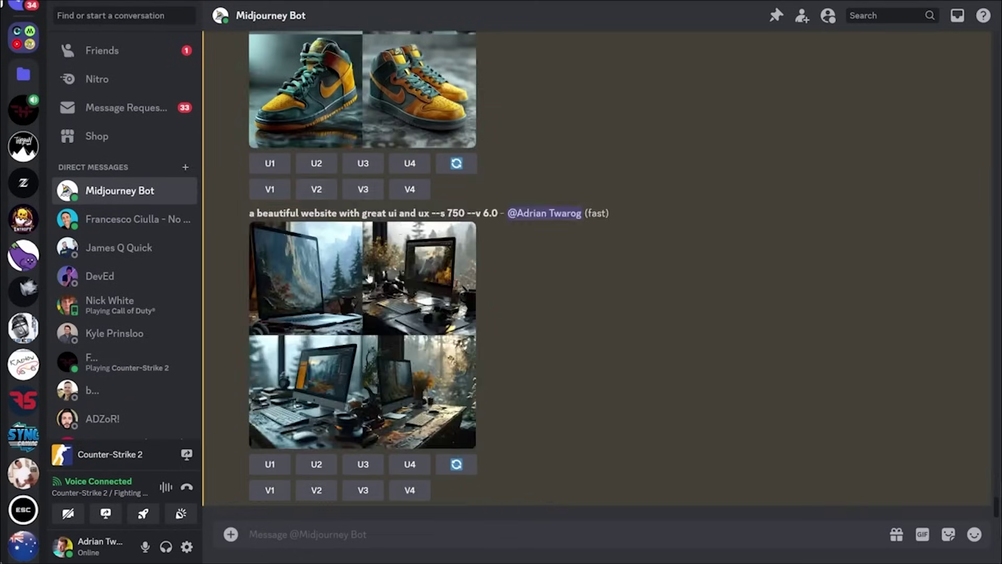
# Step: View the new website image grid enlarged and browse Explore, opening the Mario image details
pyautogui.click(362, 334)
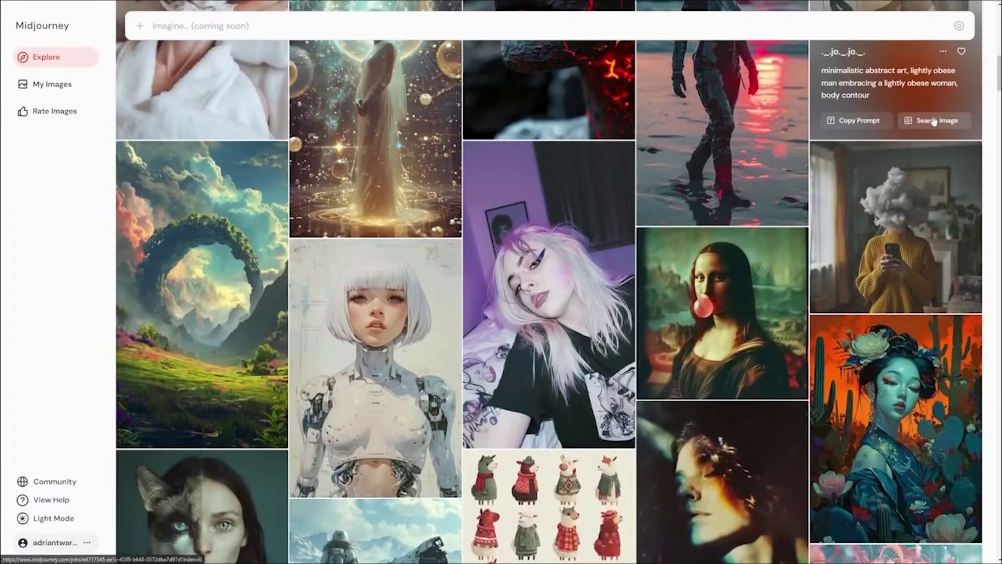
pyautogui.scroll(-10, 934, 121)
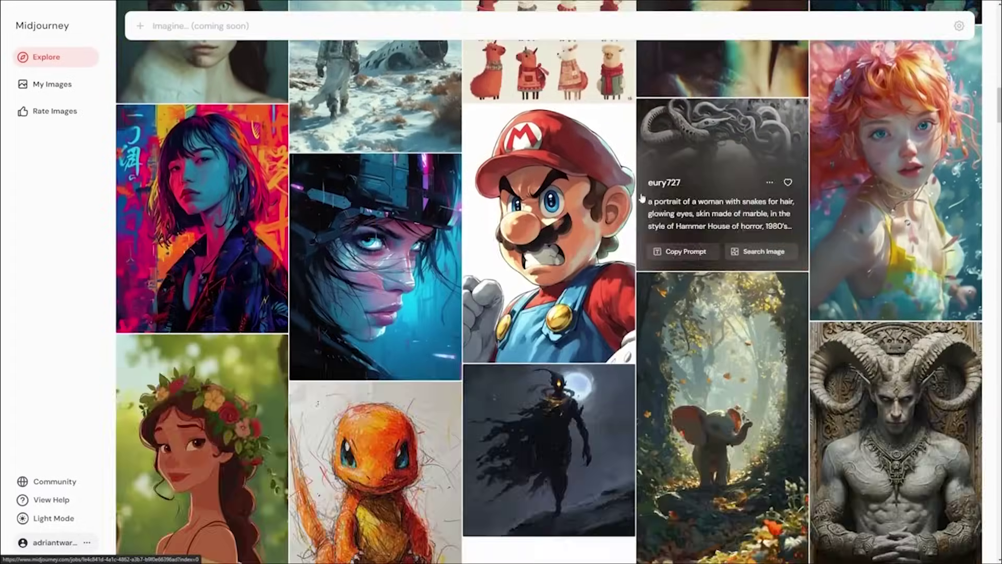
pyautogui.click(575, 218)
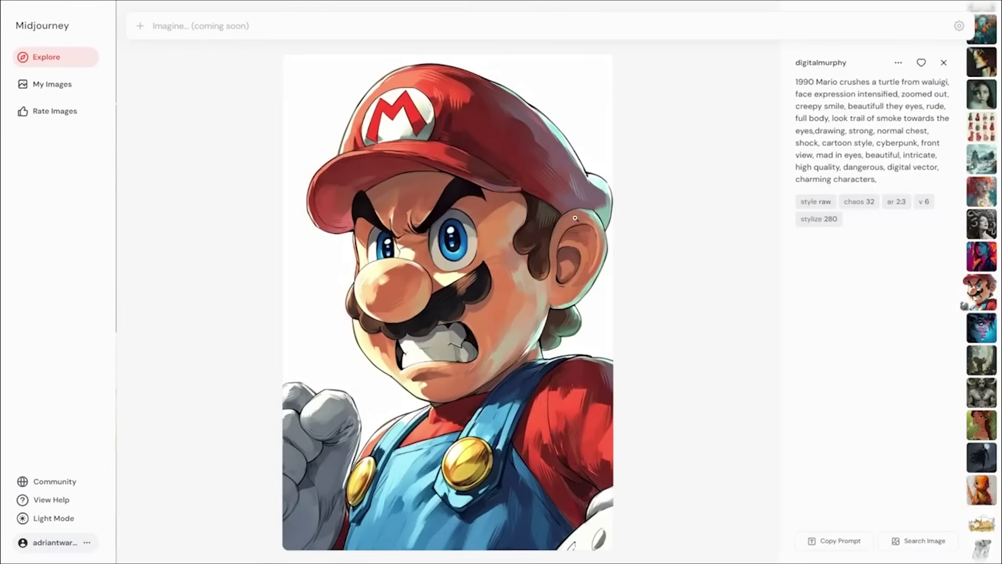
pyautogui.click(176, 45)
pyautogui.scroll(-2, 720, 396)
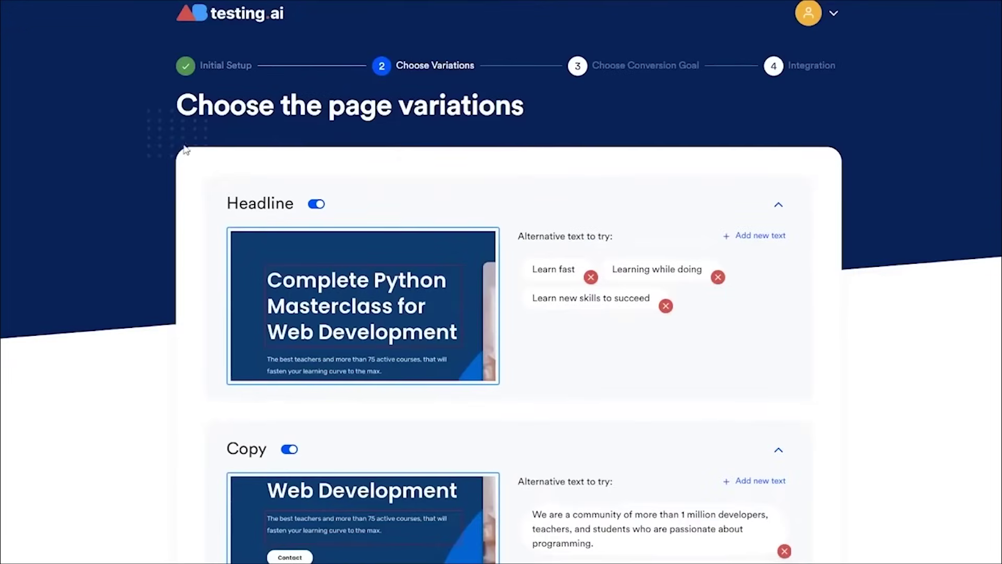
# Step: Keep the Manual AB.converted() conversion goal and confirm it to create the first experiment
pyautogui.scroll(-3, 186, 149)
pyautogui.scroll(-7, 232, 280)
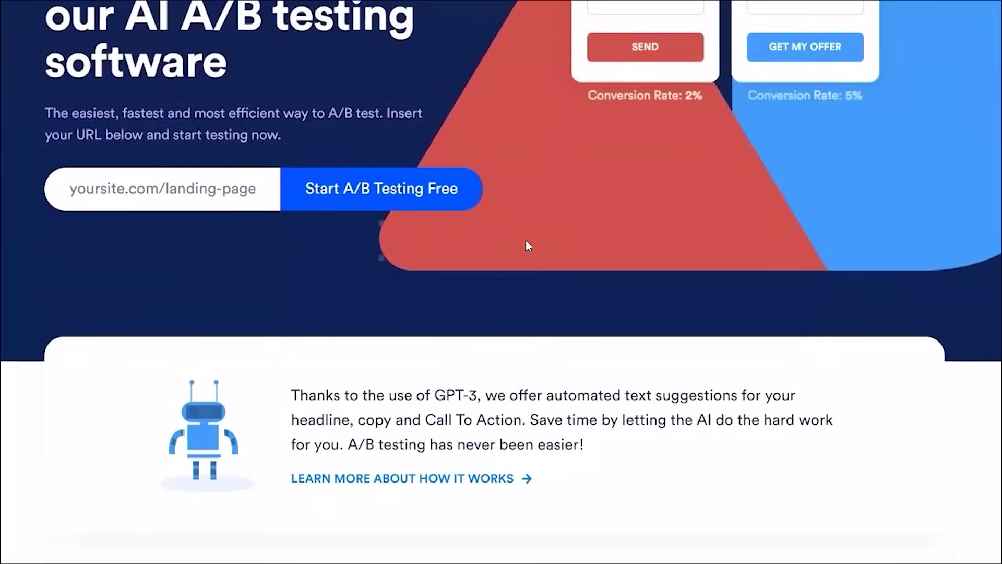
pyautogui.scroll(-2, 528, 245)
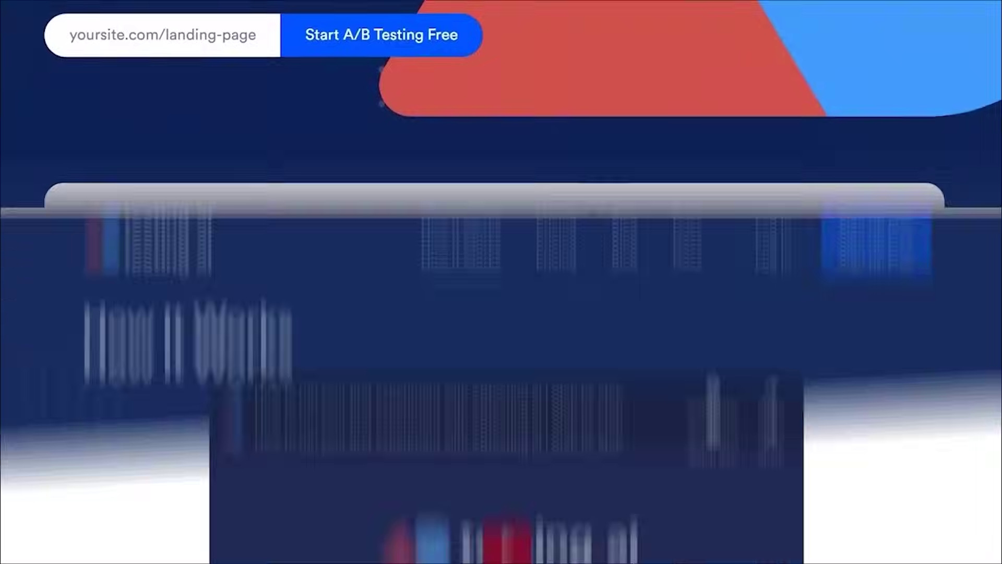
pyautogui.scroll(-2, 501, 282)
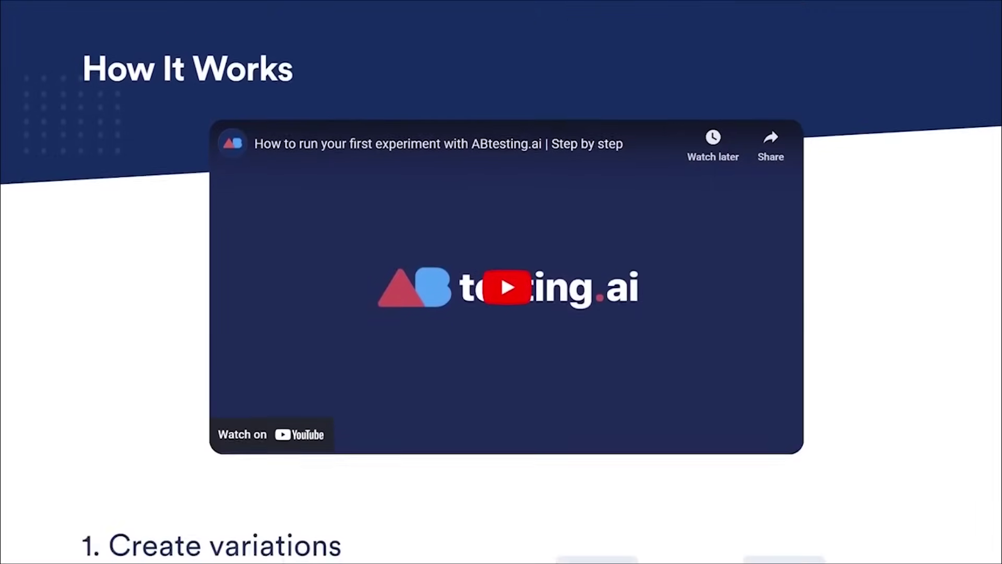
pyautogui.scroll(-3, 501, 282)
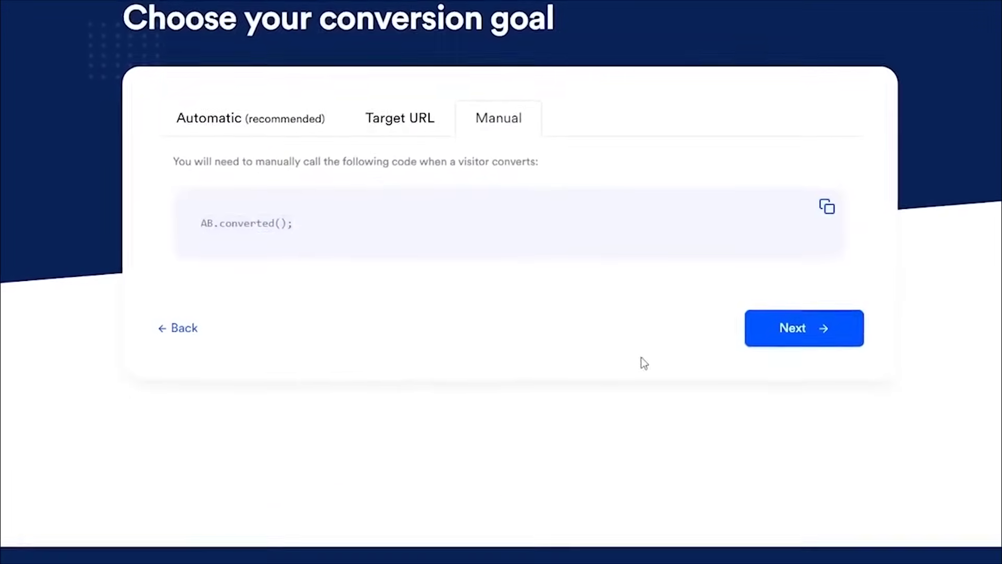
pyautogui.click(811, 333)
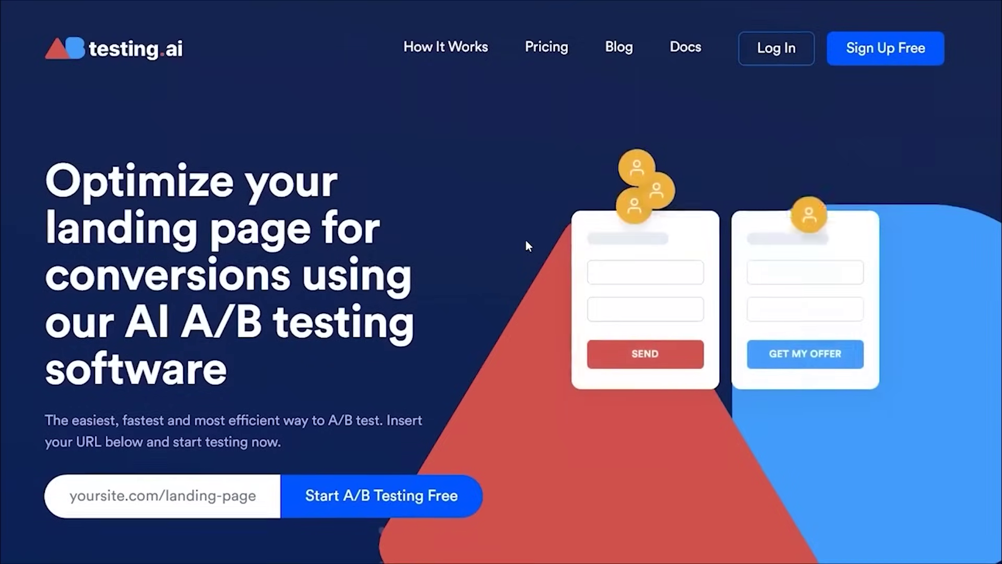
pyautogui.scroll(-4, 526, 241)
# Step: Return to the variations overview and open the first alternative copy text for editing
pyautogui.scroll(-2, 526, 245)
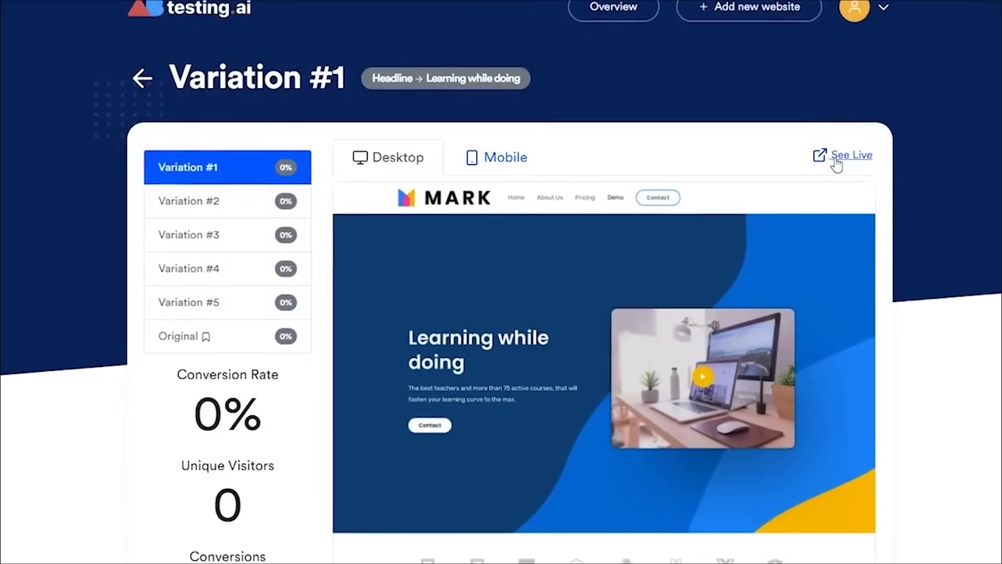
pyautogui.click(144, 79)
pyautogui.click(844, 149)
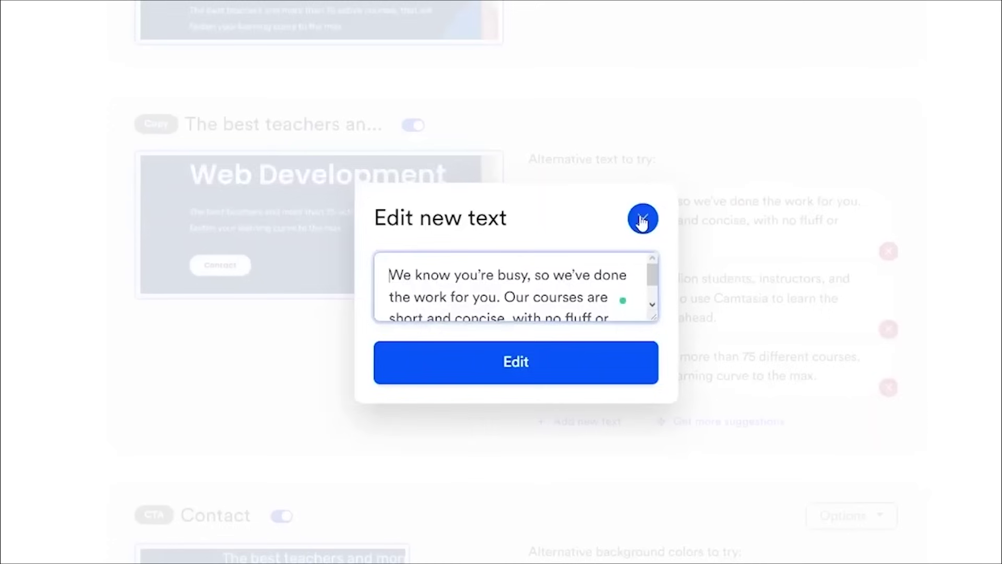
pyautogui.click(642, 222)
# Step: Search the image library for 'python' and browse the resulting images
pyautogui.scroll(-10, 522, 261)
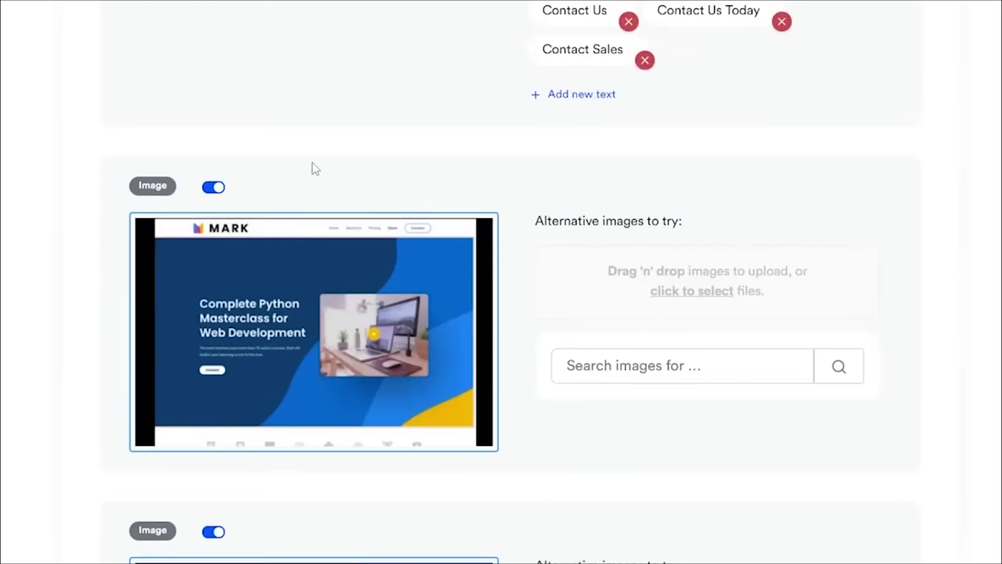
pyautogui.write('python')
pyautogui.press('Return')
pyautogui.scroll(-2, 699, 365)
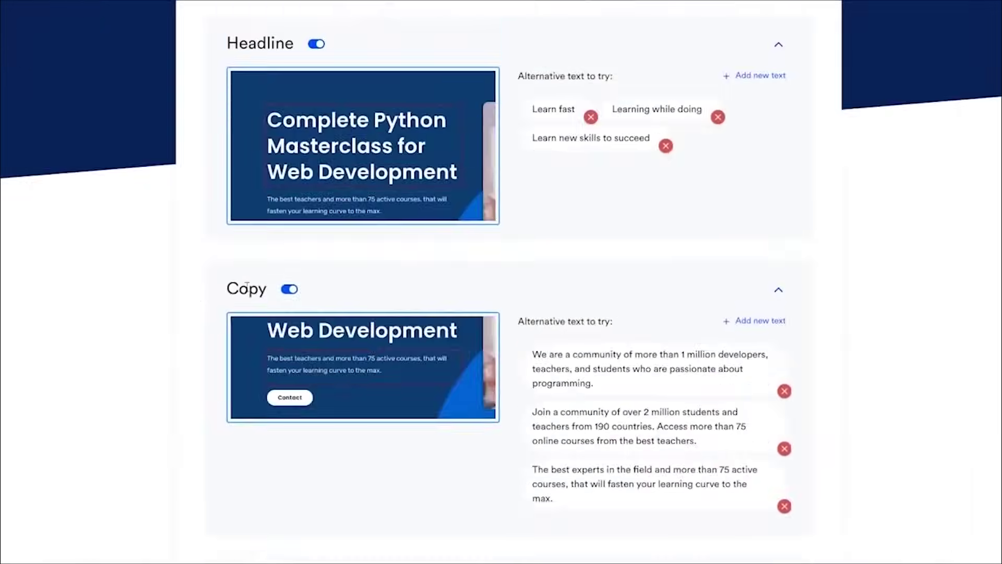
pyautogui.scroll(-7, 198, 259)
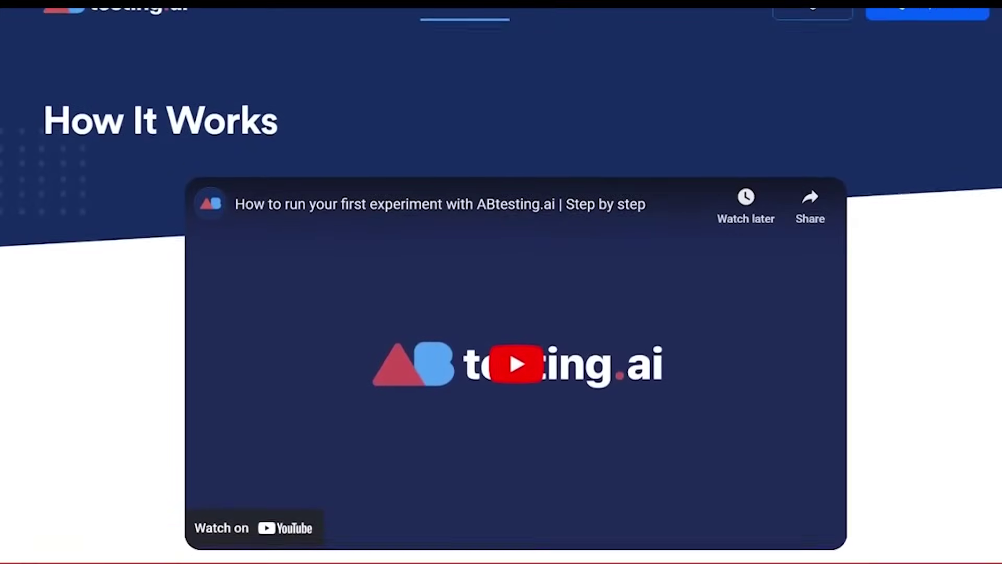
pyautogui.scroll(-4, 501, 282)
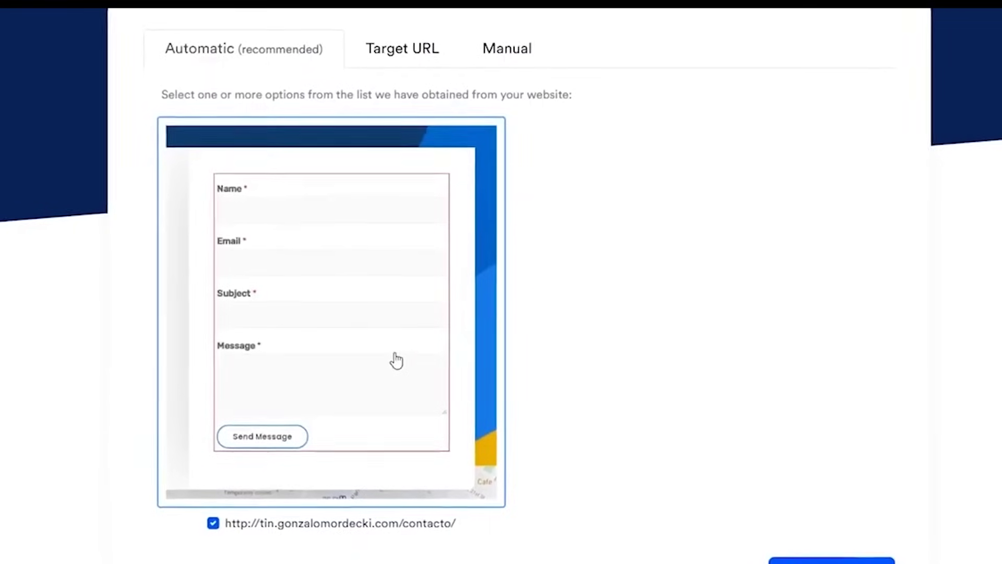
pyautogui.scroll(2, 391, 358)
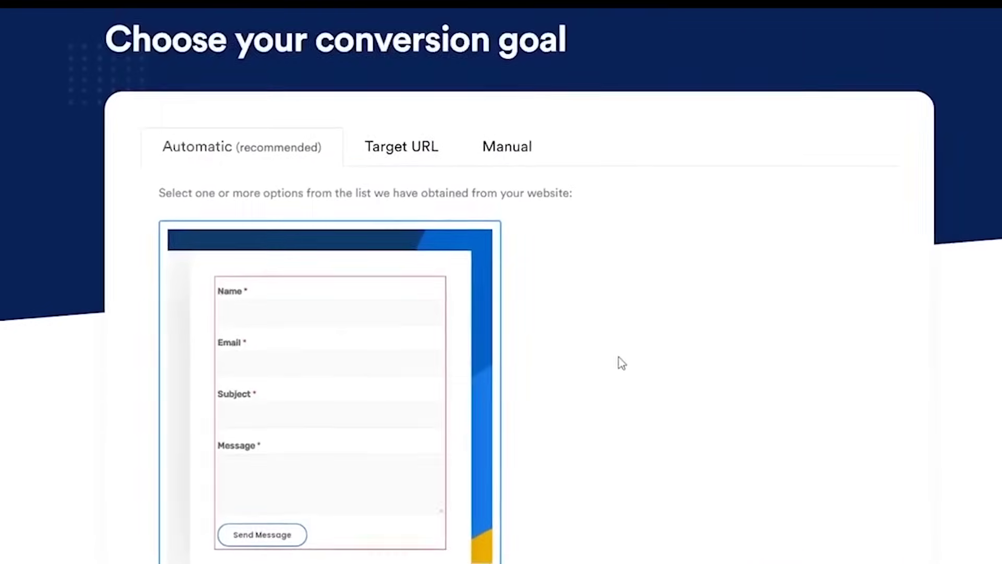